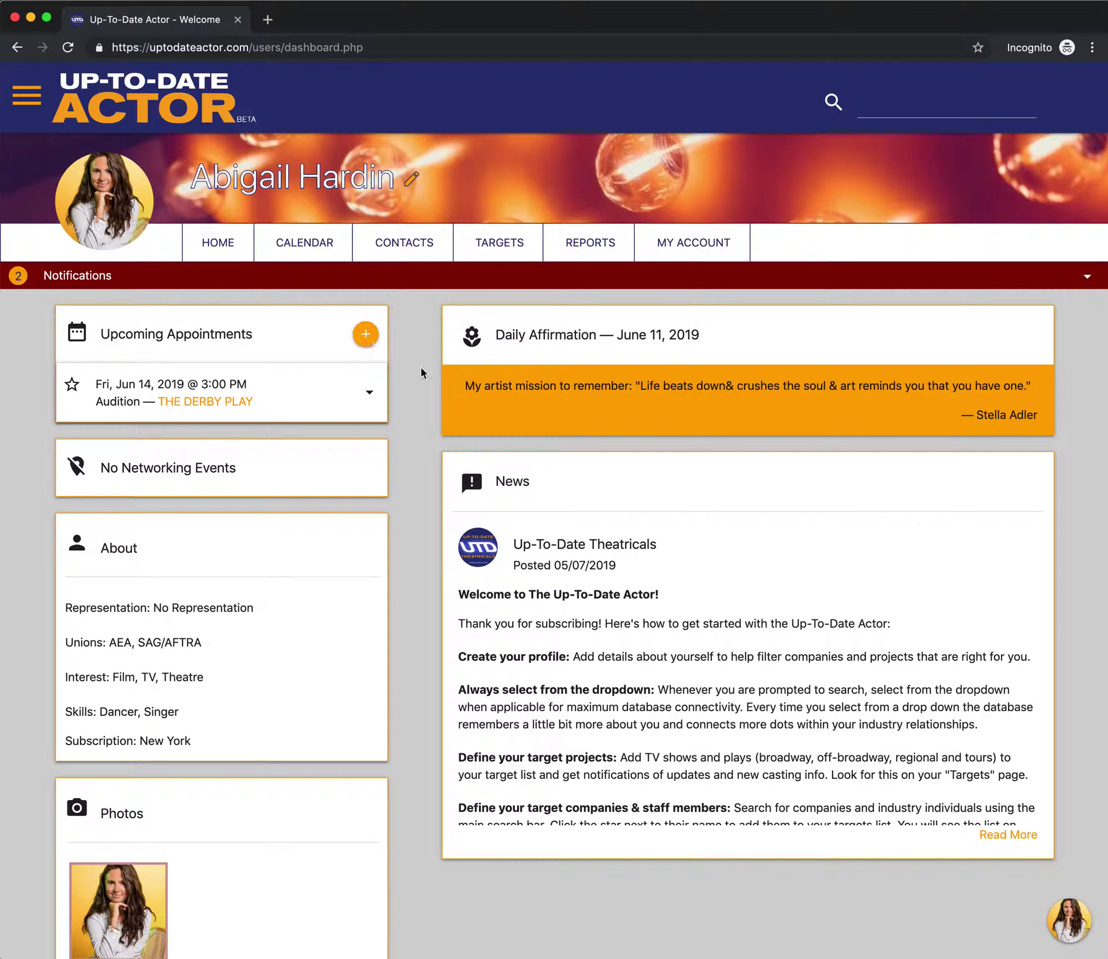
click(1069, 928)
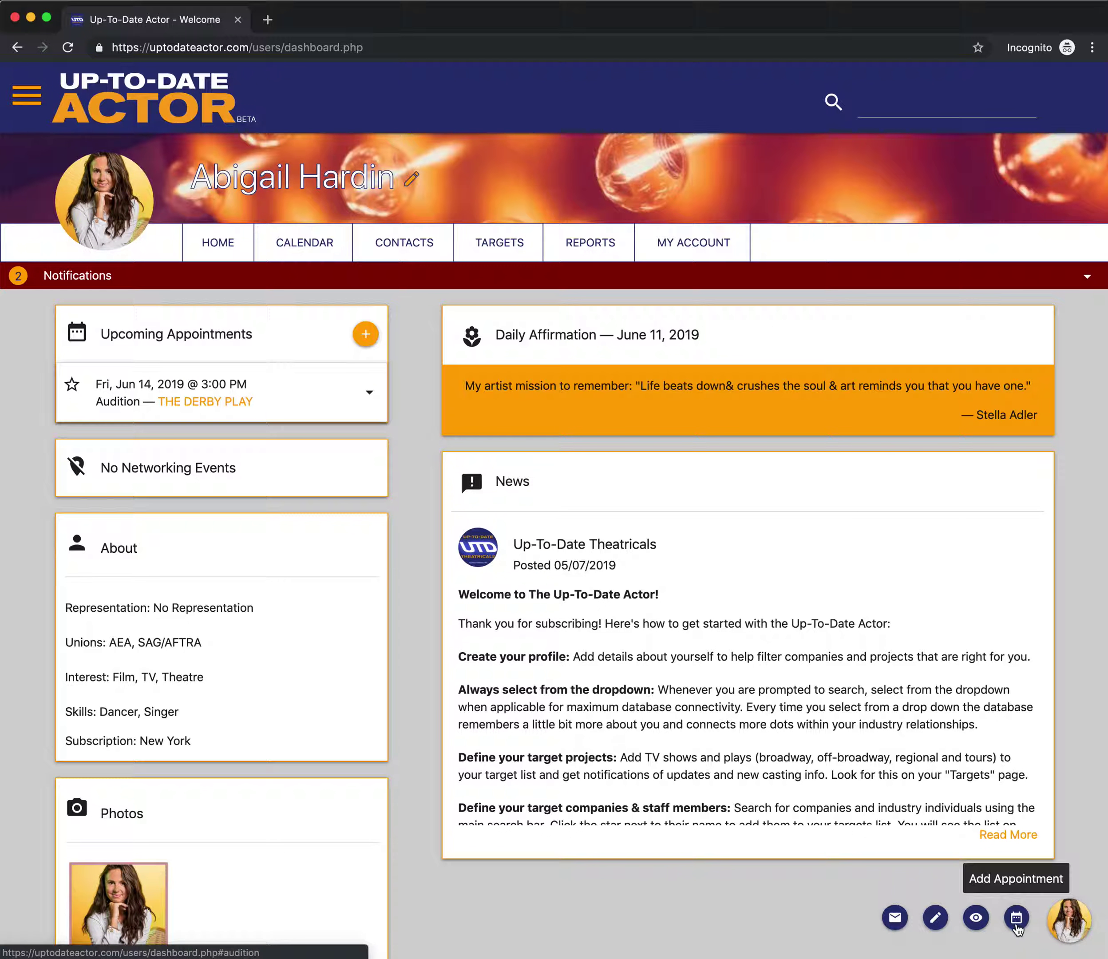
click(1076, 931)
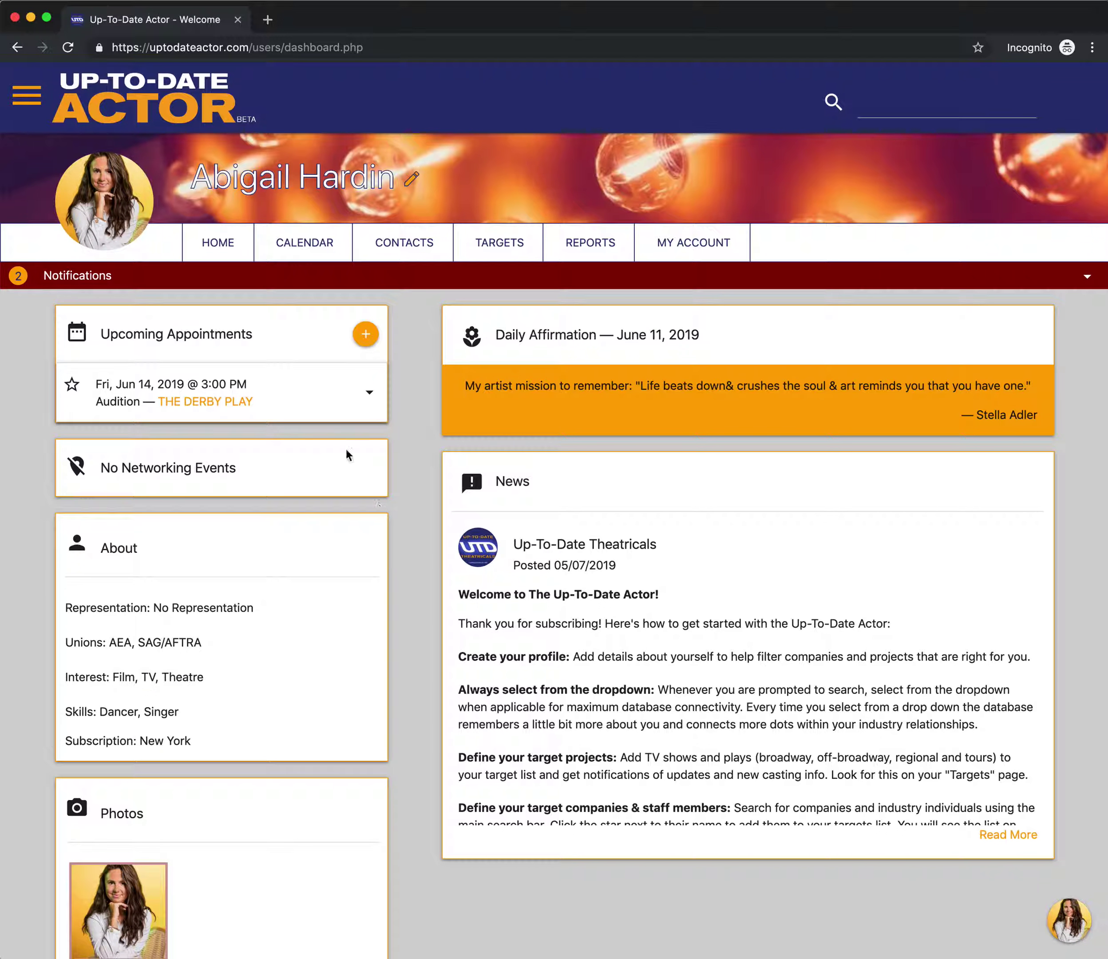
Go to the calendar and start a new appointment with Audition as the event type.
click(305, 249)
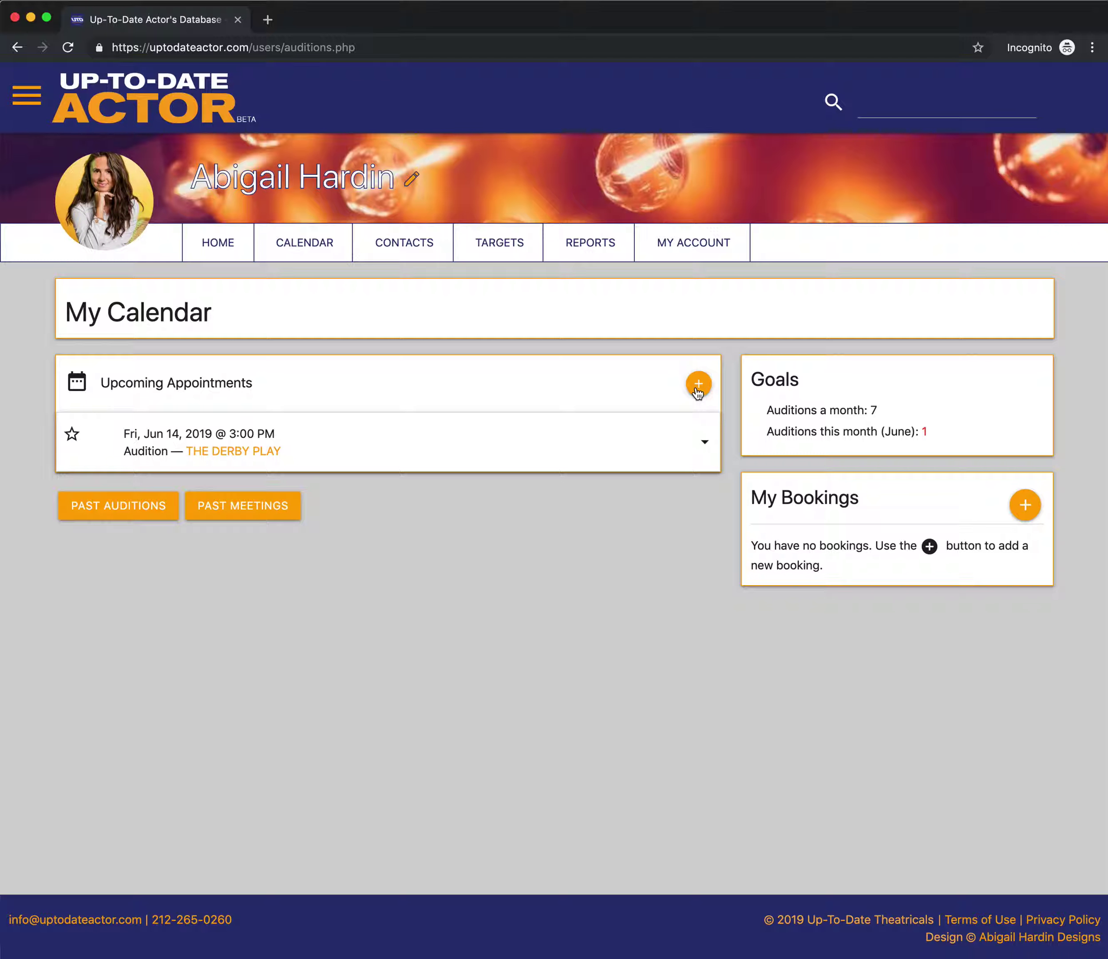
click(698, 385)
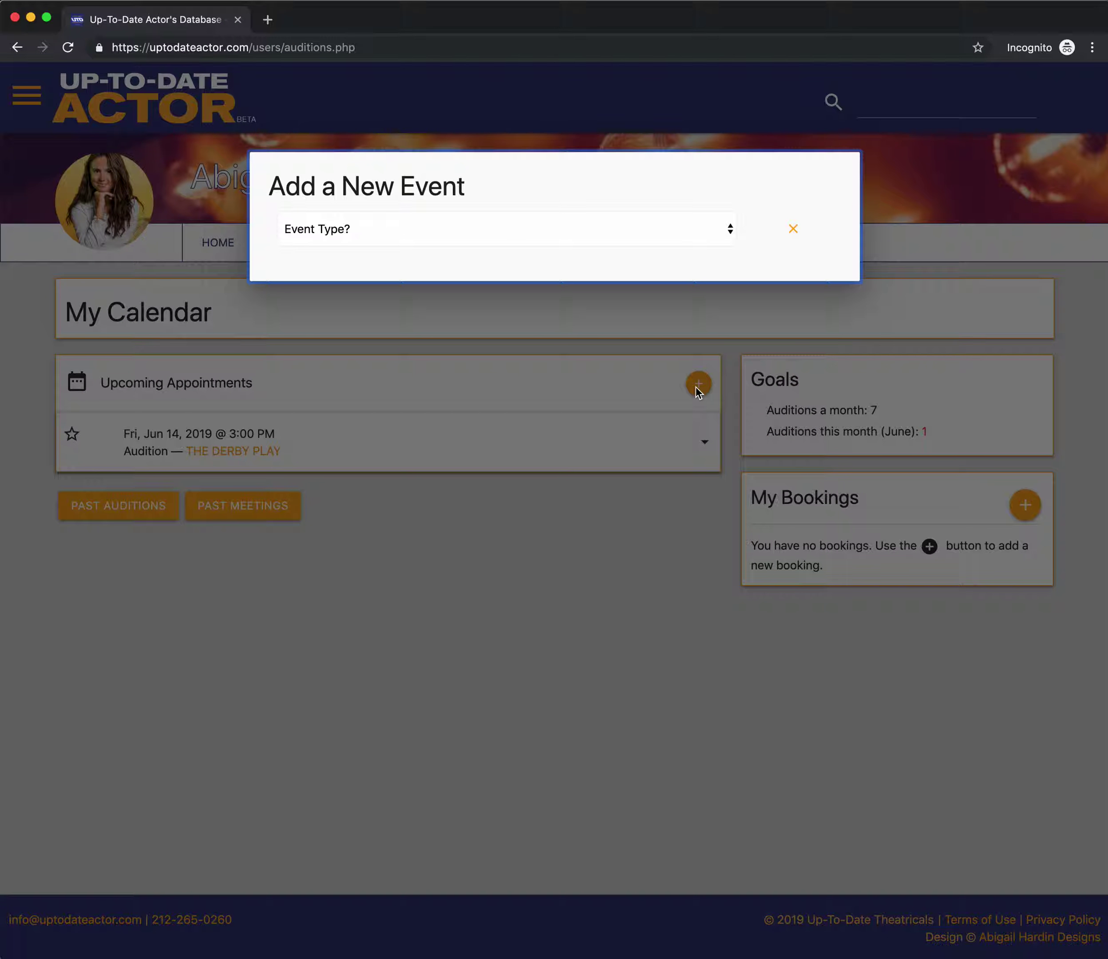
click(674, 230)
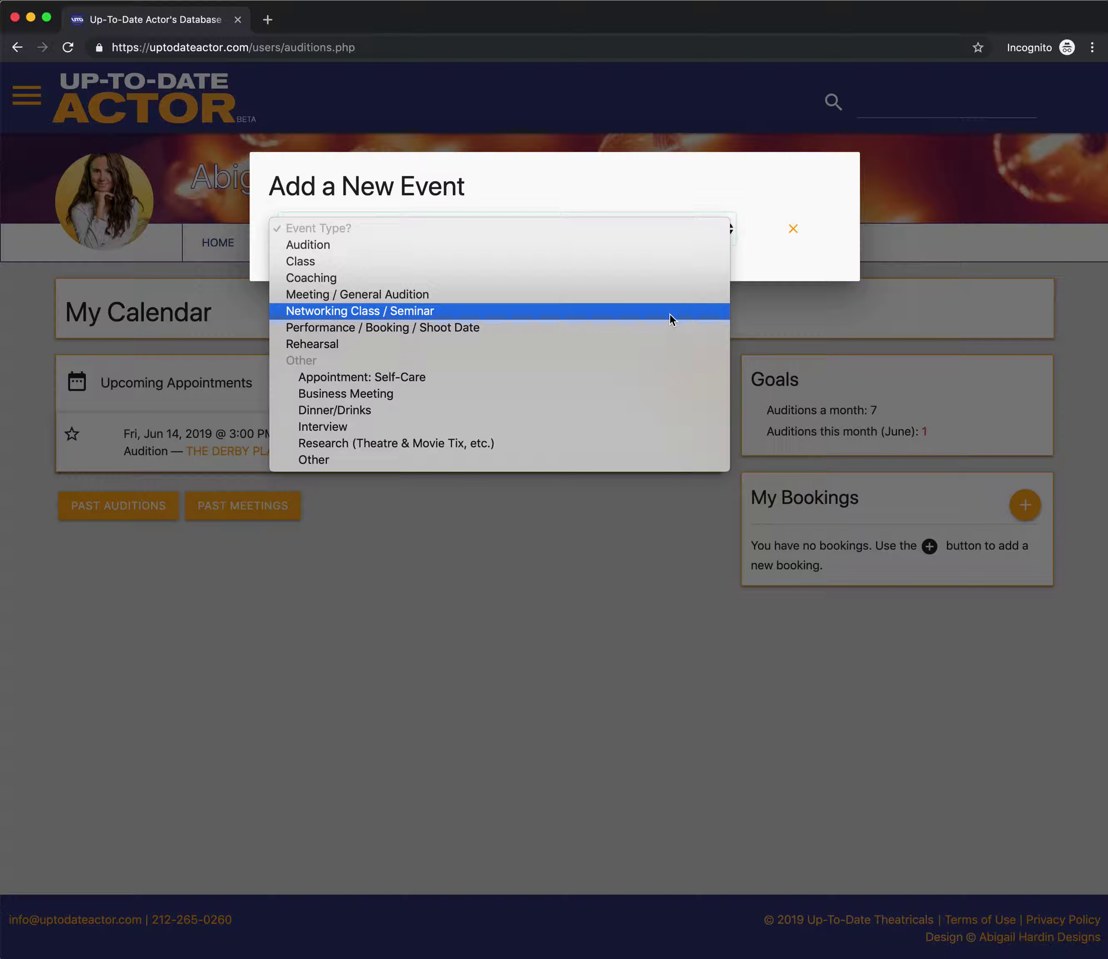
key(Escape)
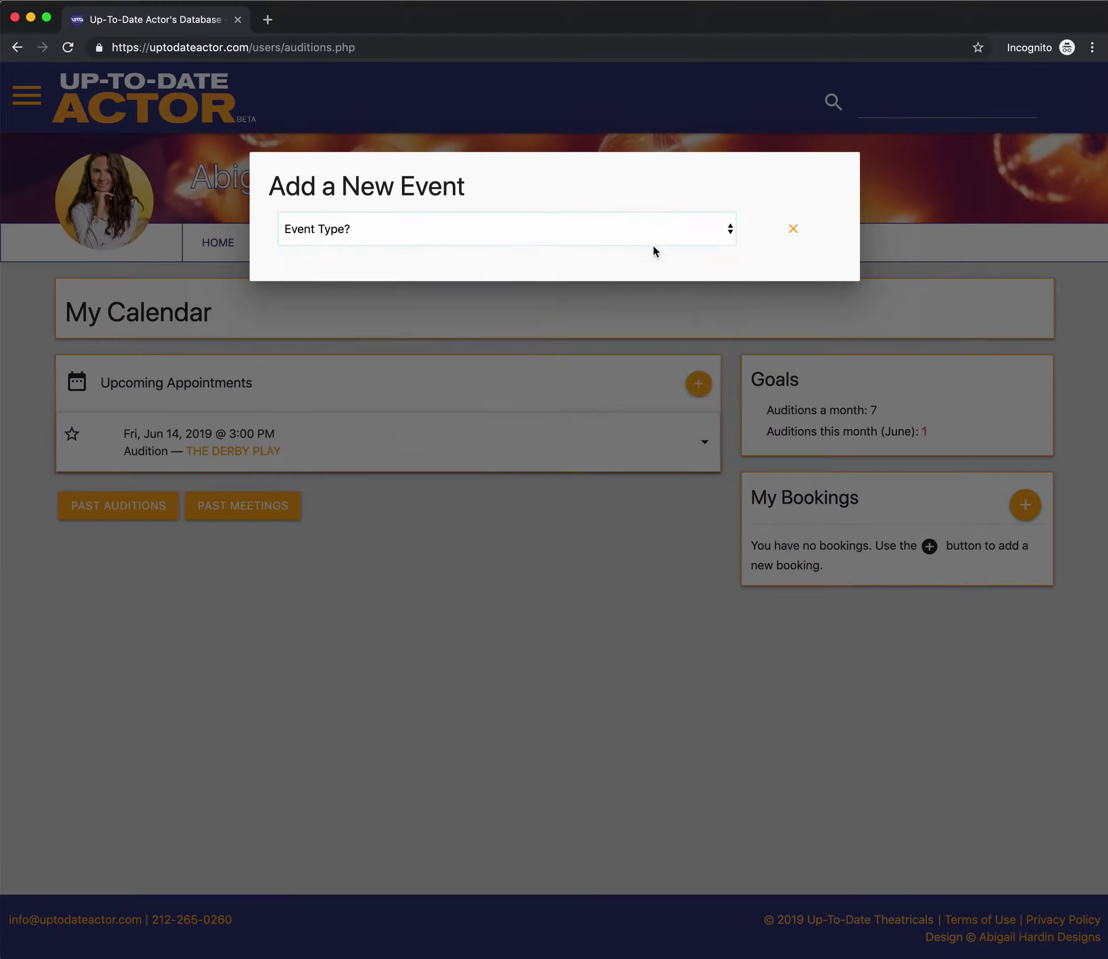
click(357, 317)
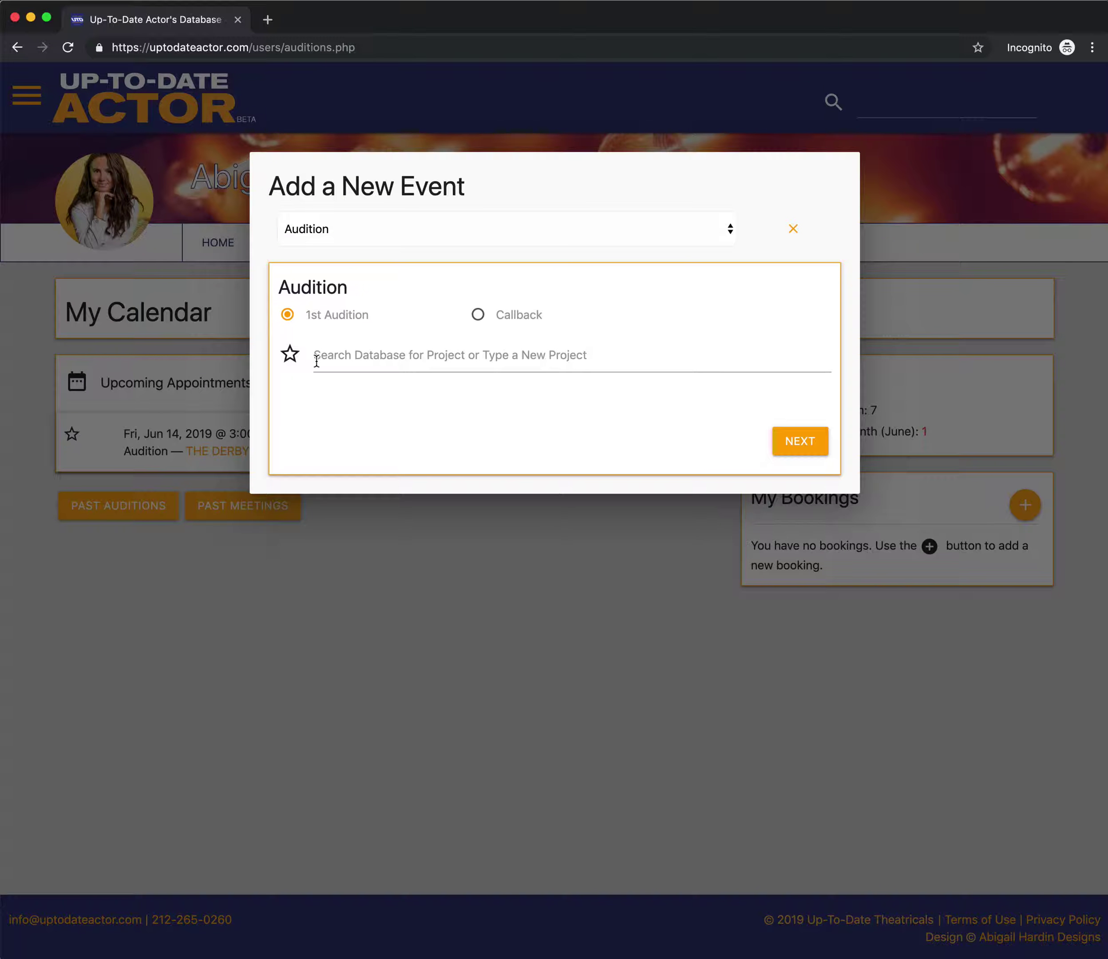
click(478, 319)
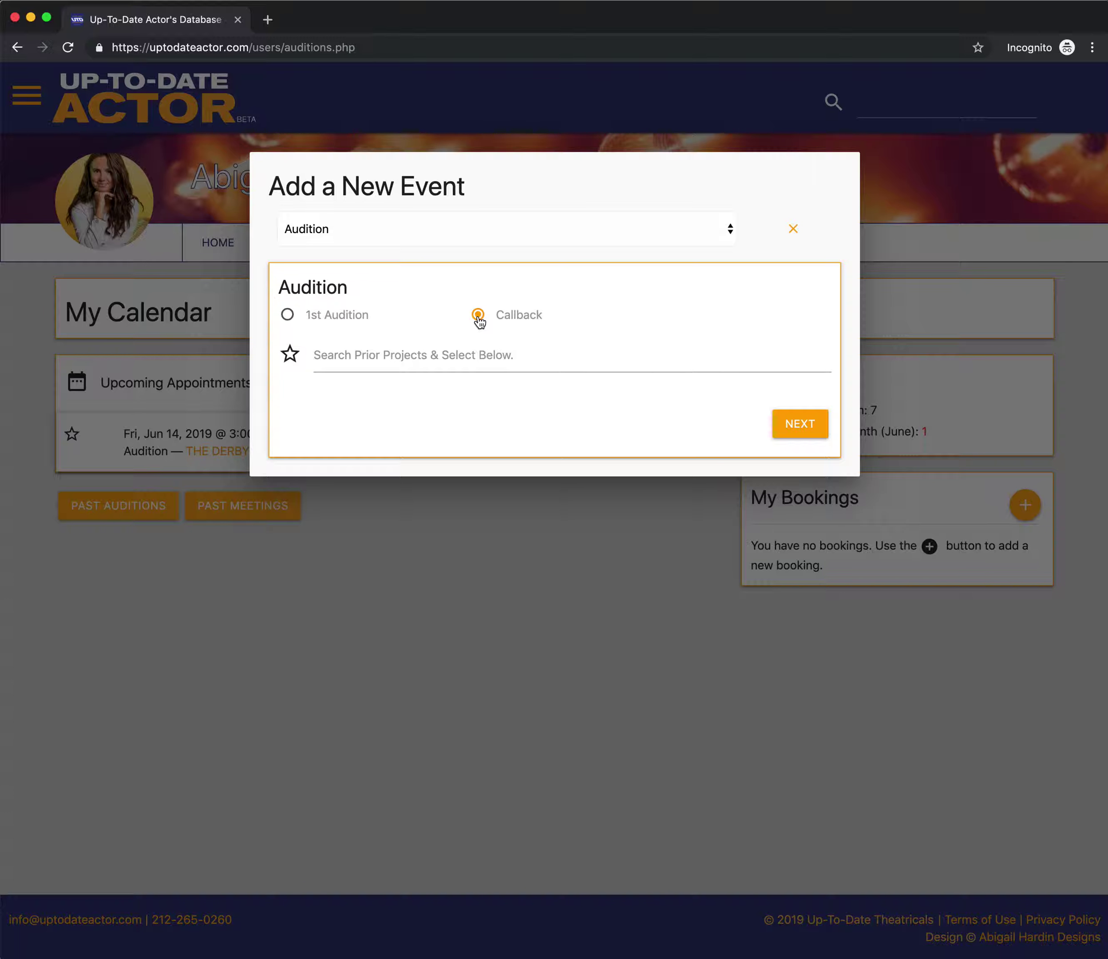
click(287, 315)
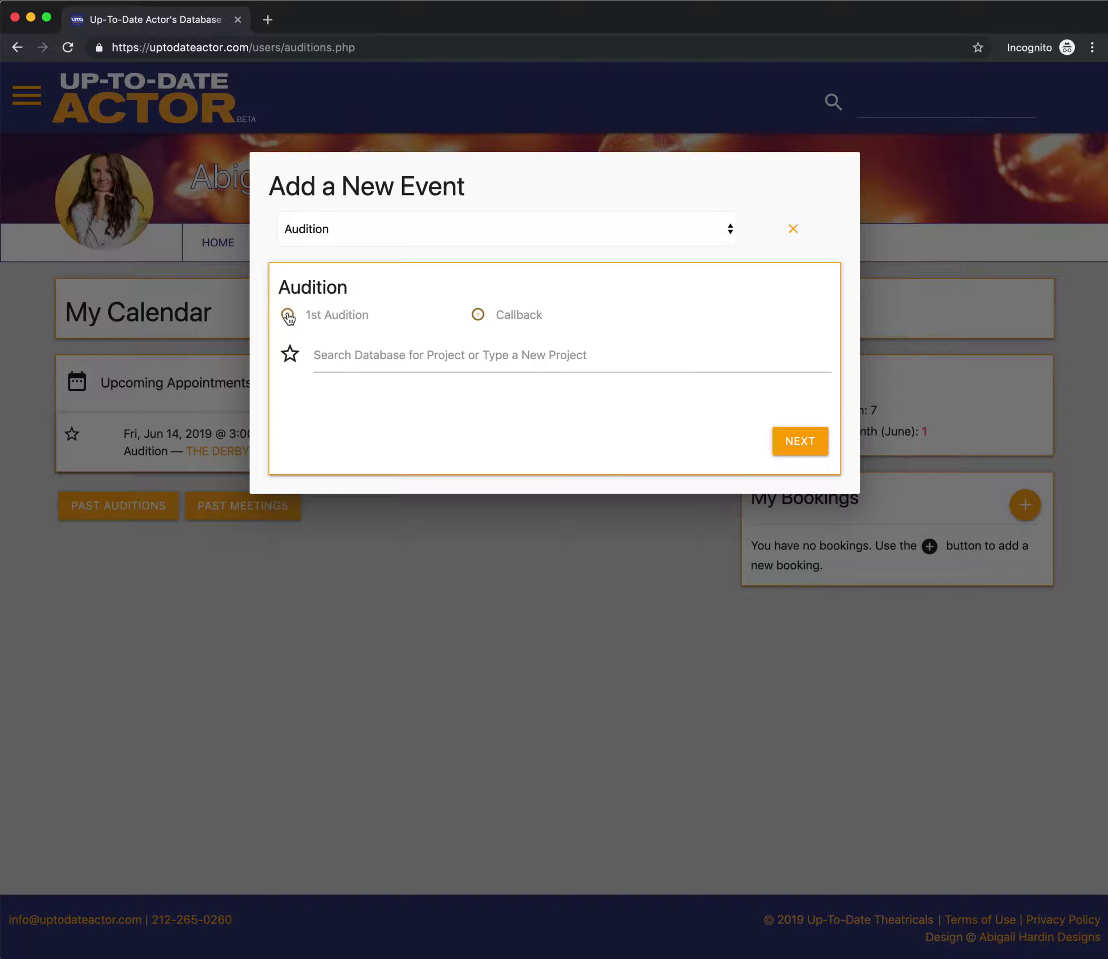
click(385, 355)
text(Bull)
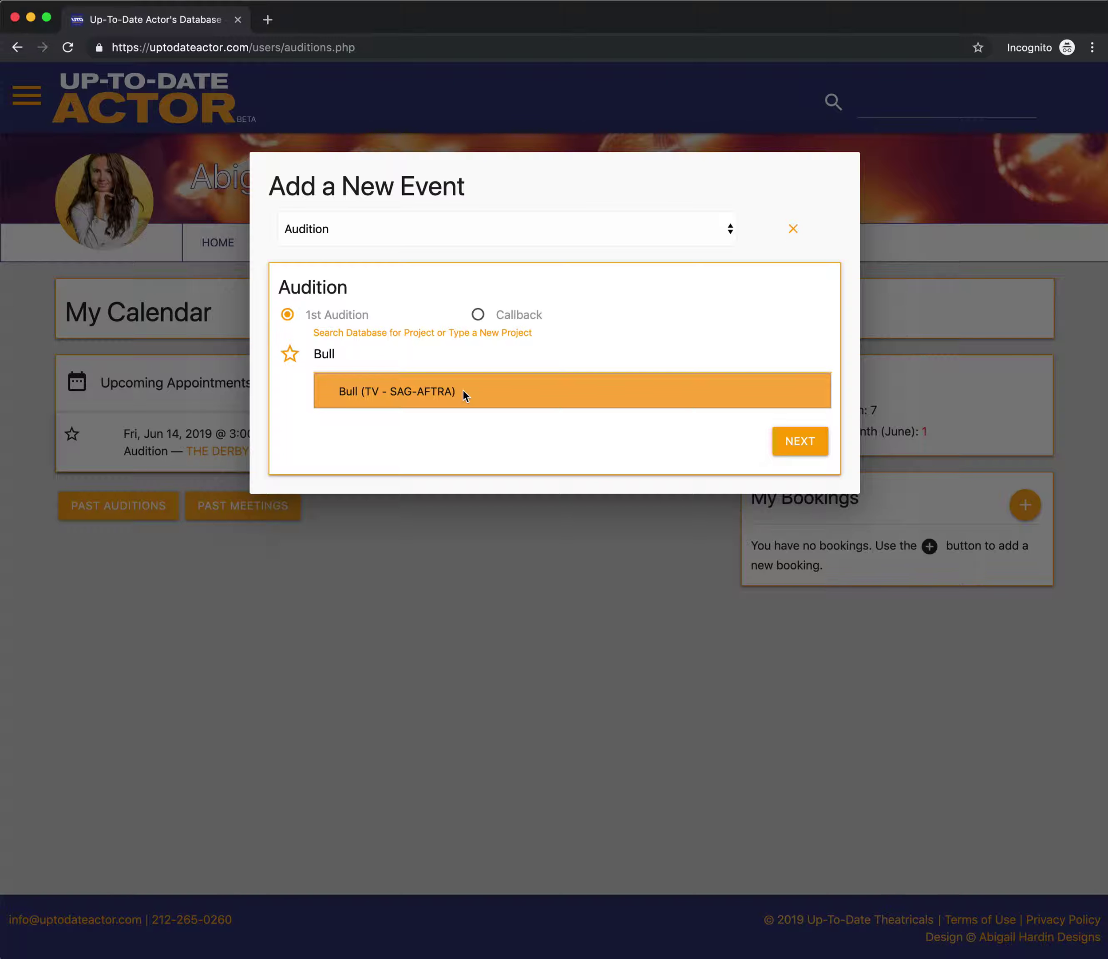
key(super+a)
key(BackSpace)
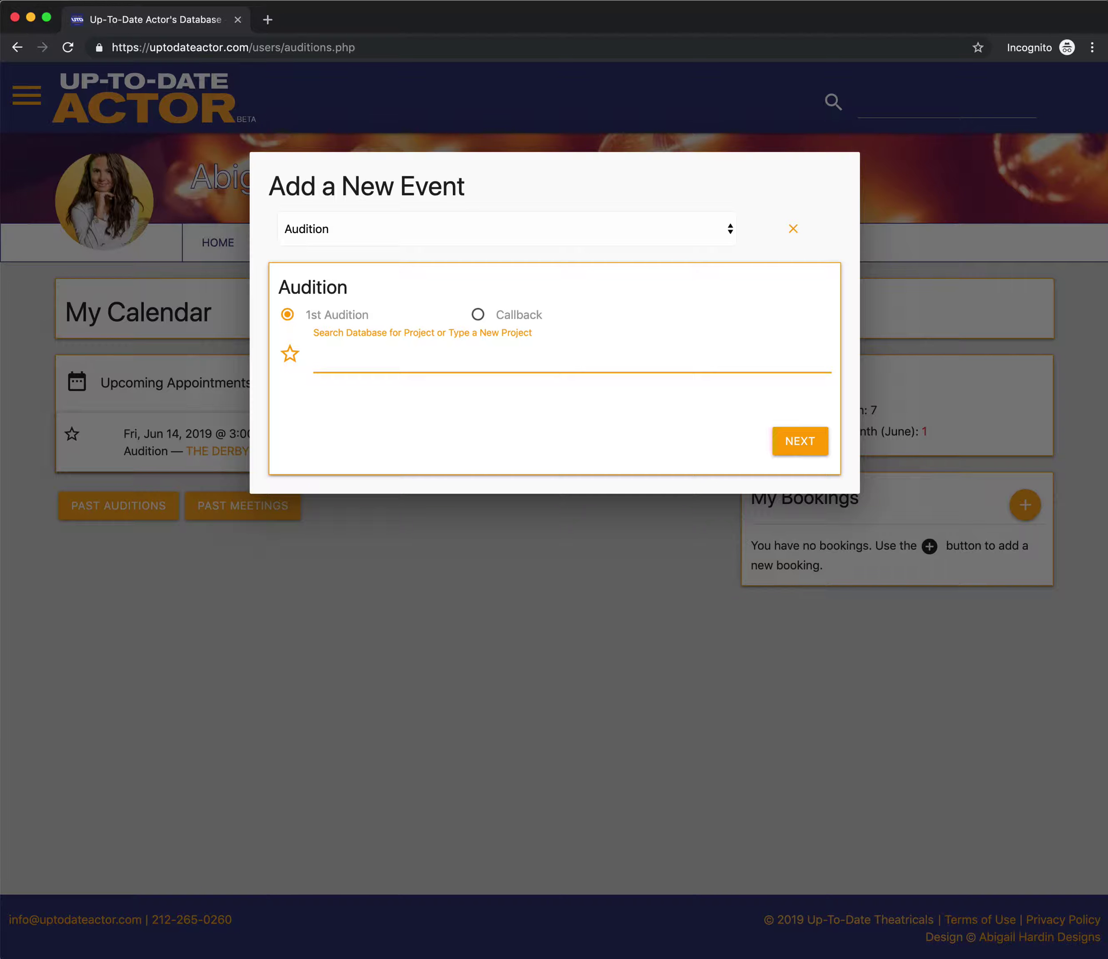
Start a new project named Get Got and set it as a musical AEA Showcase with AEA union affiliation.
text(Get Got)
click(795, 442)
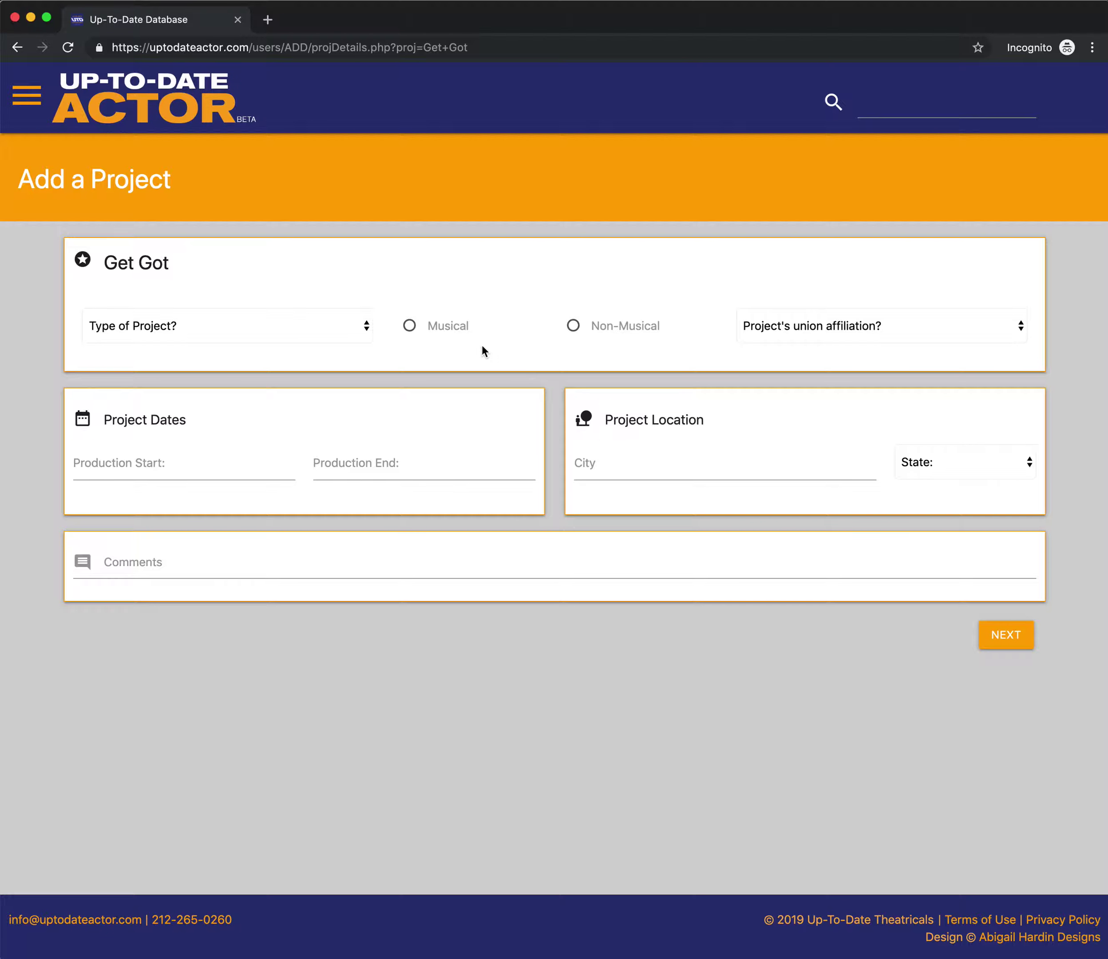
click(347, 326)
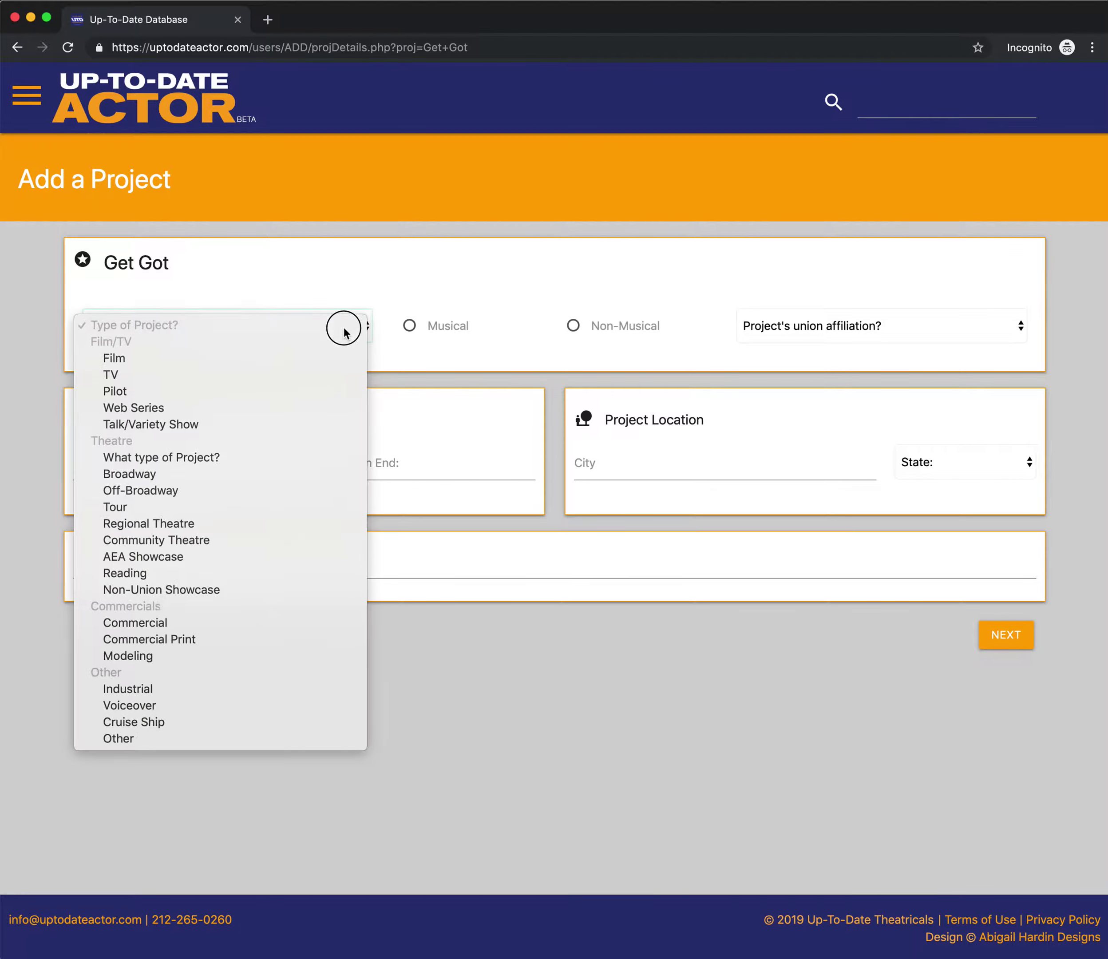
click(322, 558)
click(410, 326)
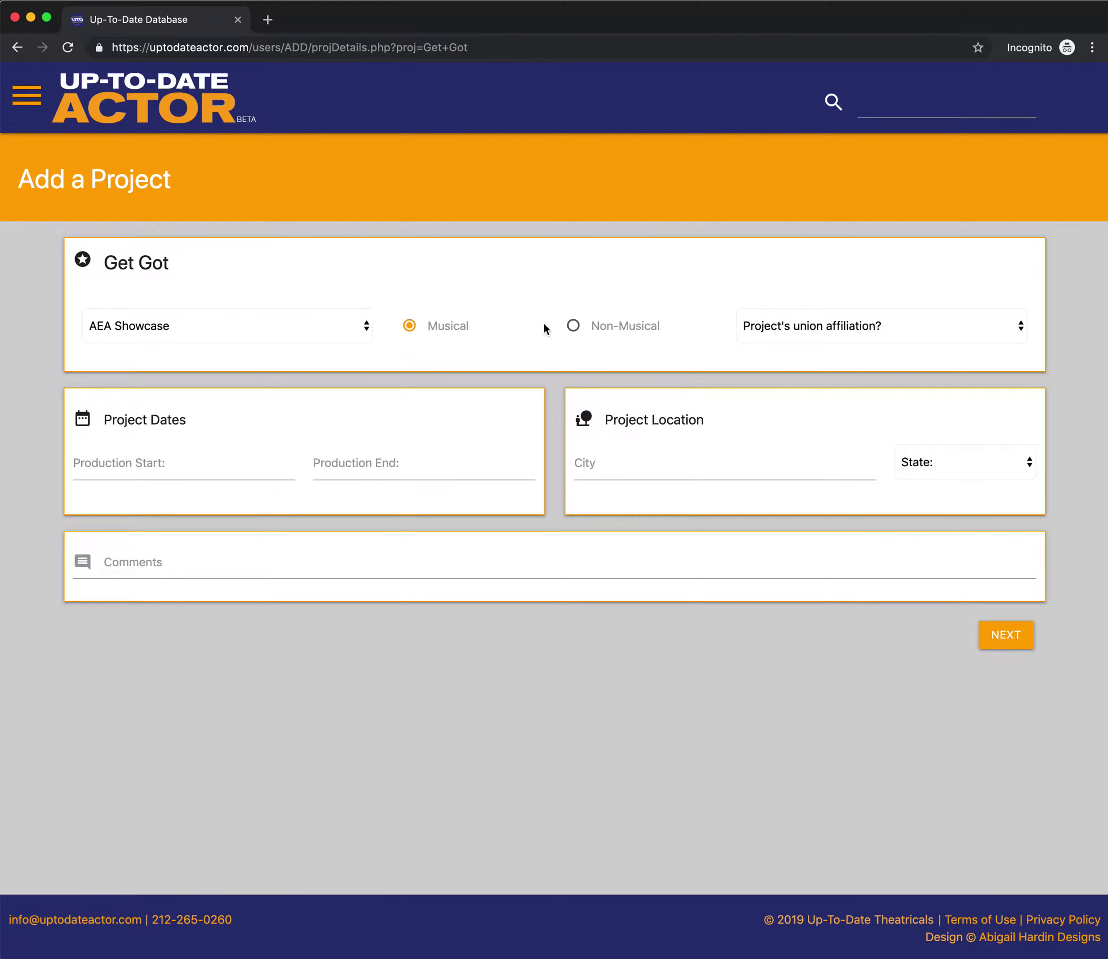
click(871, 326)
click(874, 347)
Set the project's production start date to Sep 1, 2019.
click(239, 469)
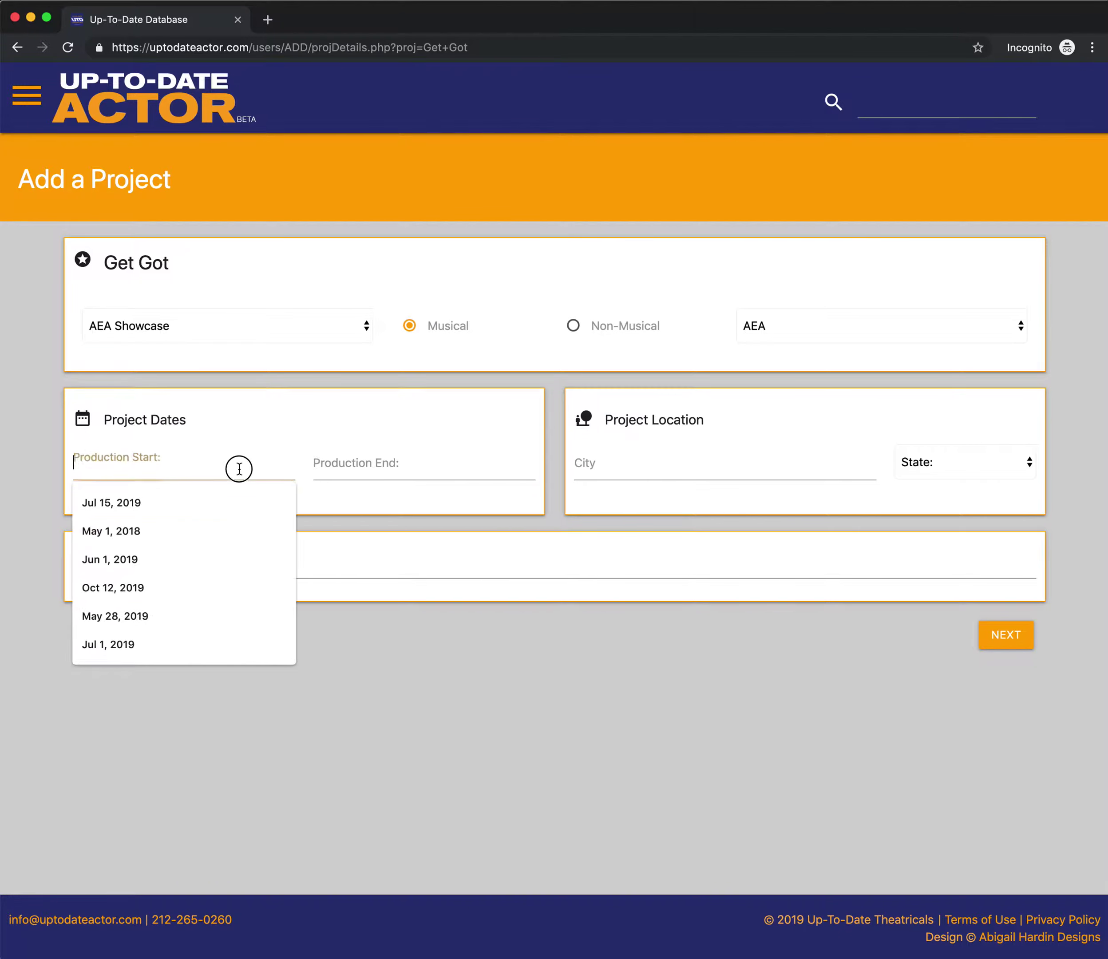
click(768, 193)
click(770, 190)
click(770, 188)
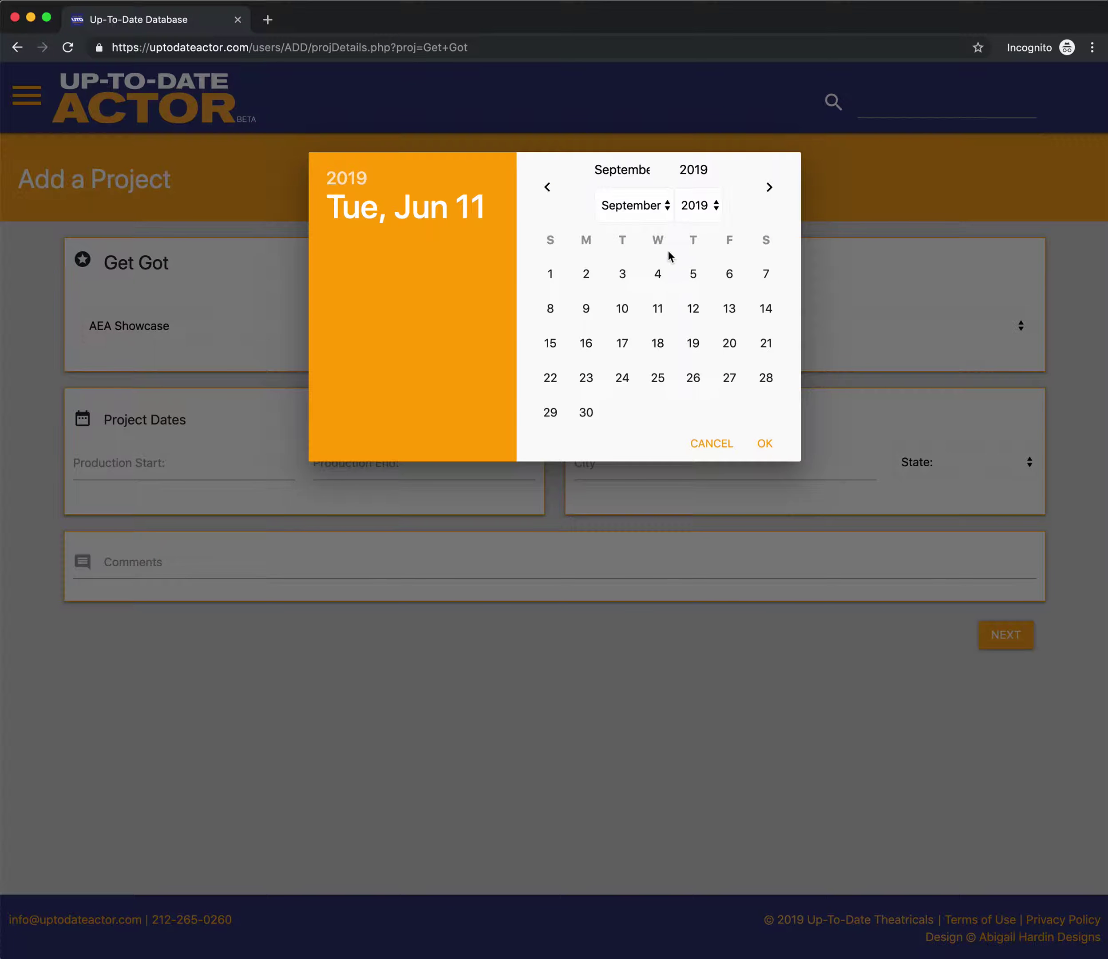
click(549, 276)
click(761, 436)
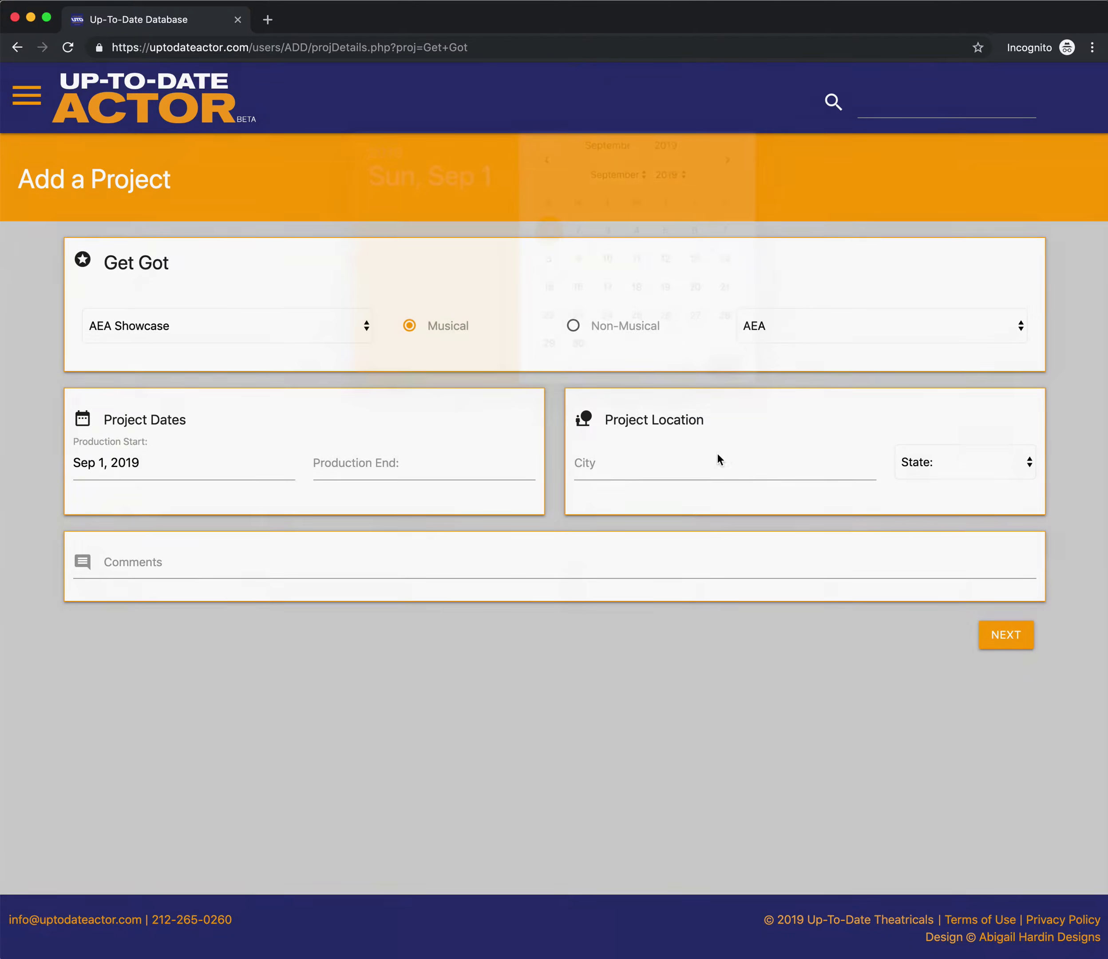
Set the project's production end date to Oct 31, 2019.
click(440, 477)
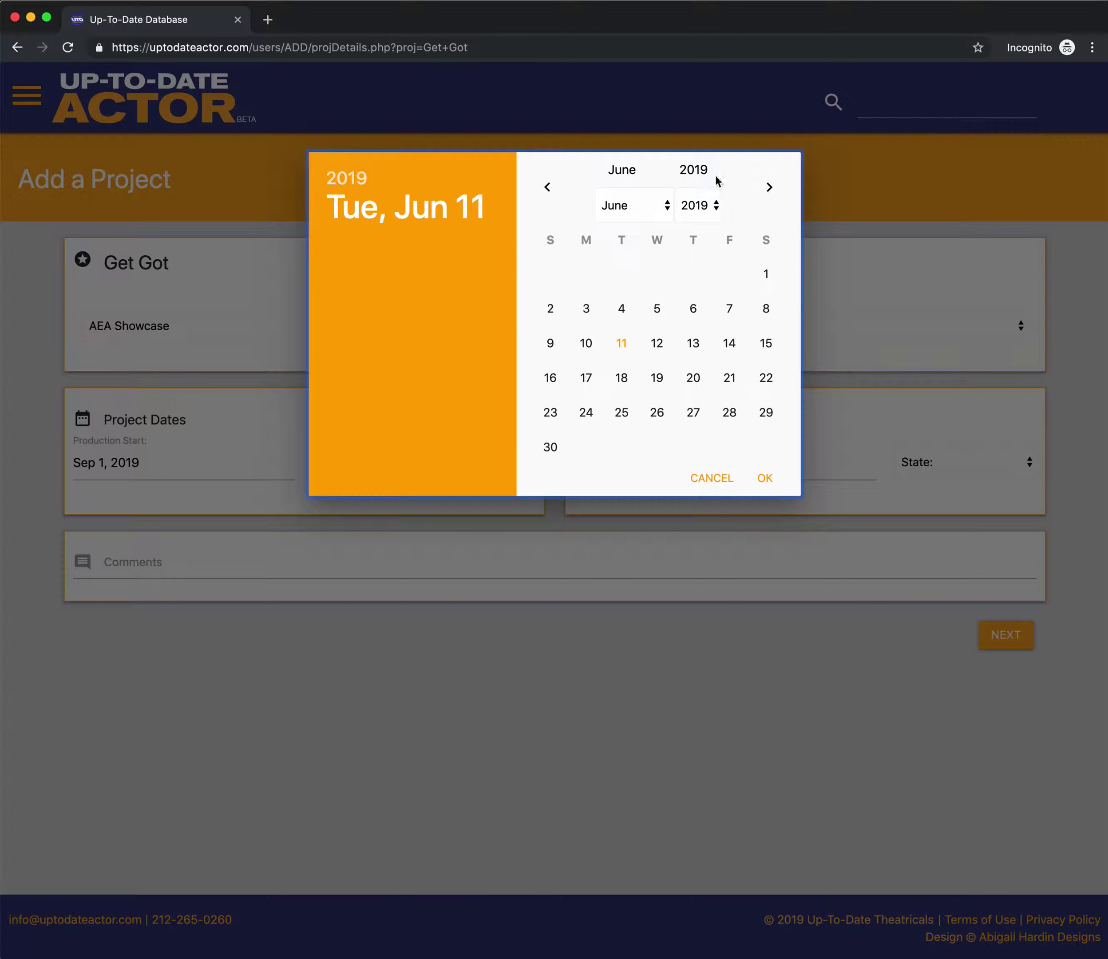
click(653, 205)
click(662, 272)
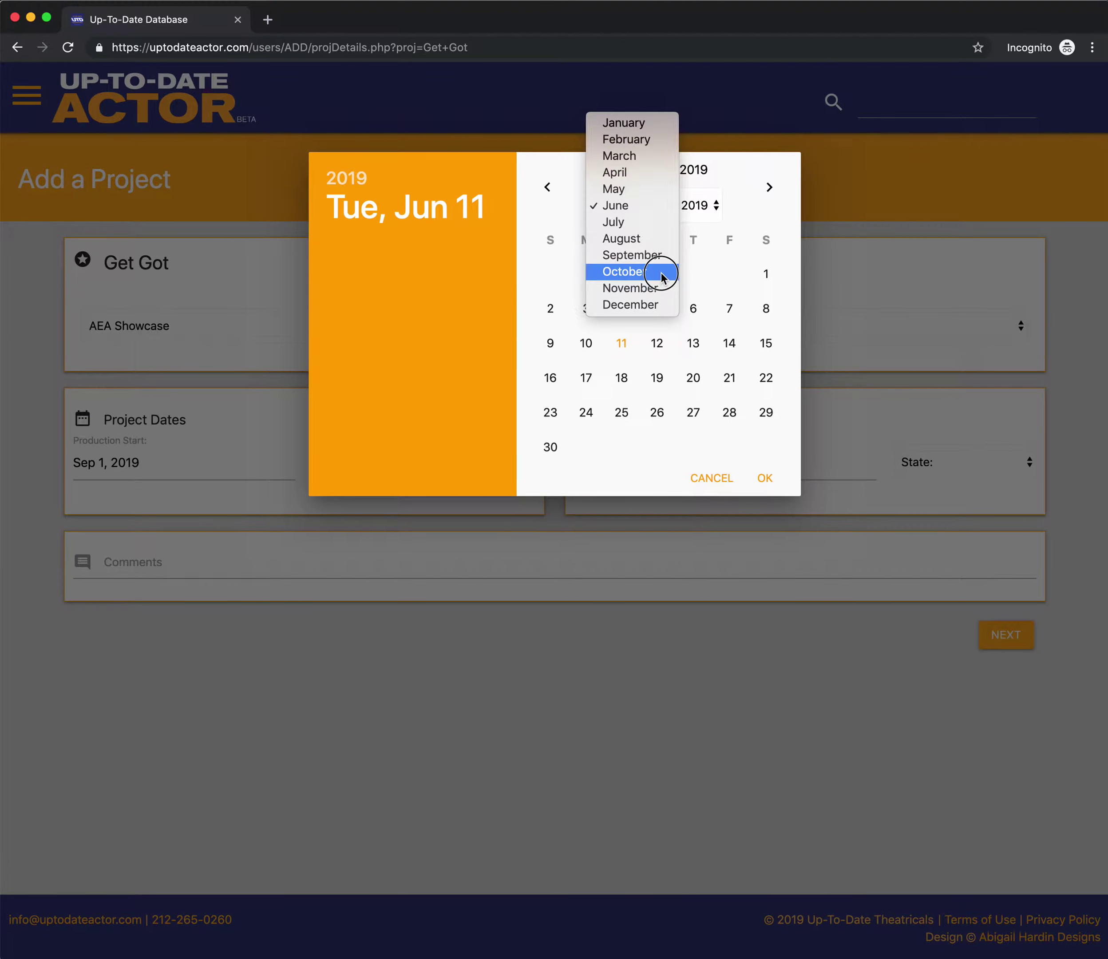
click(701, 418)
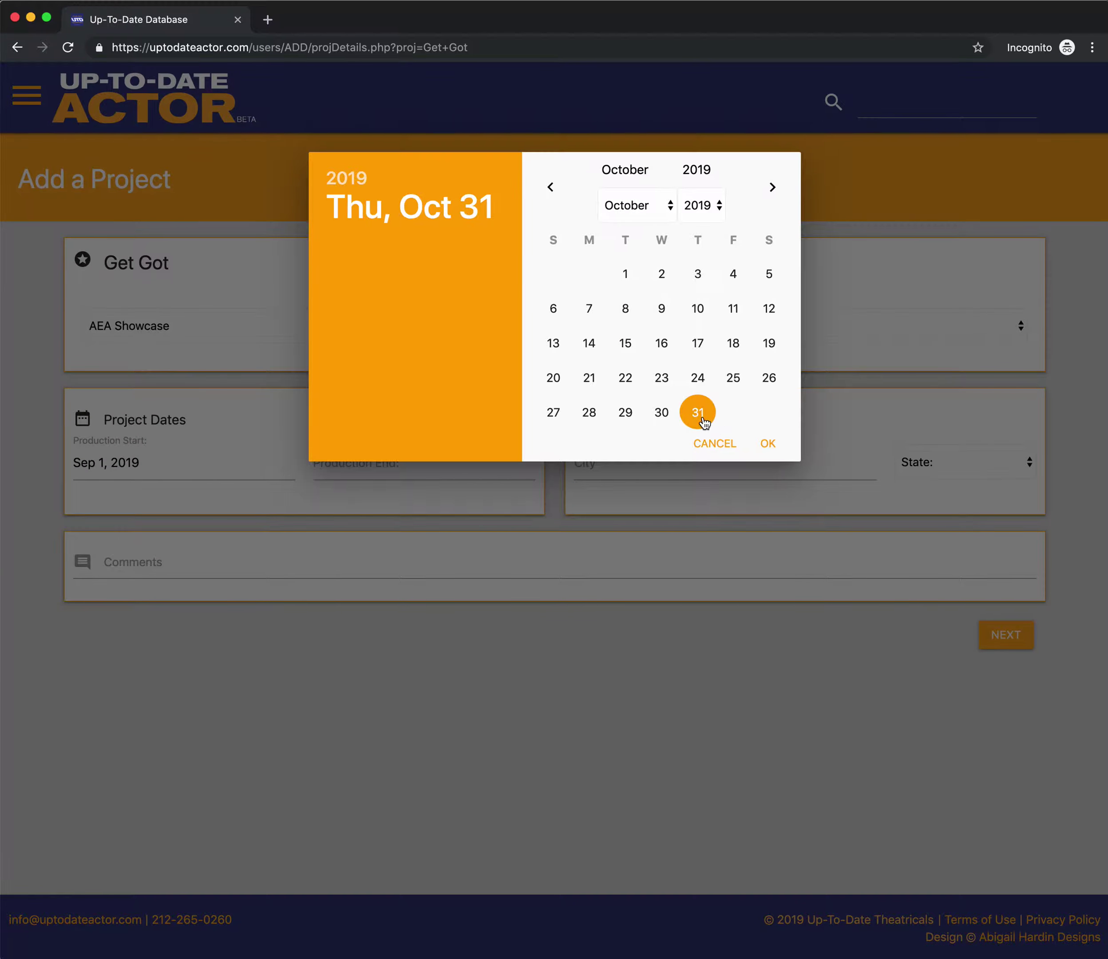
click(769, 445)
Set the project location to New York, NY - New York, and submit the new project.
click(764, 469)
text(New York)
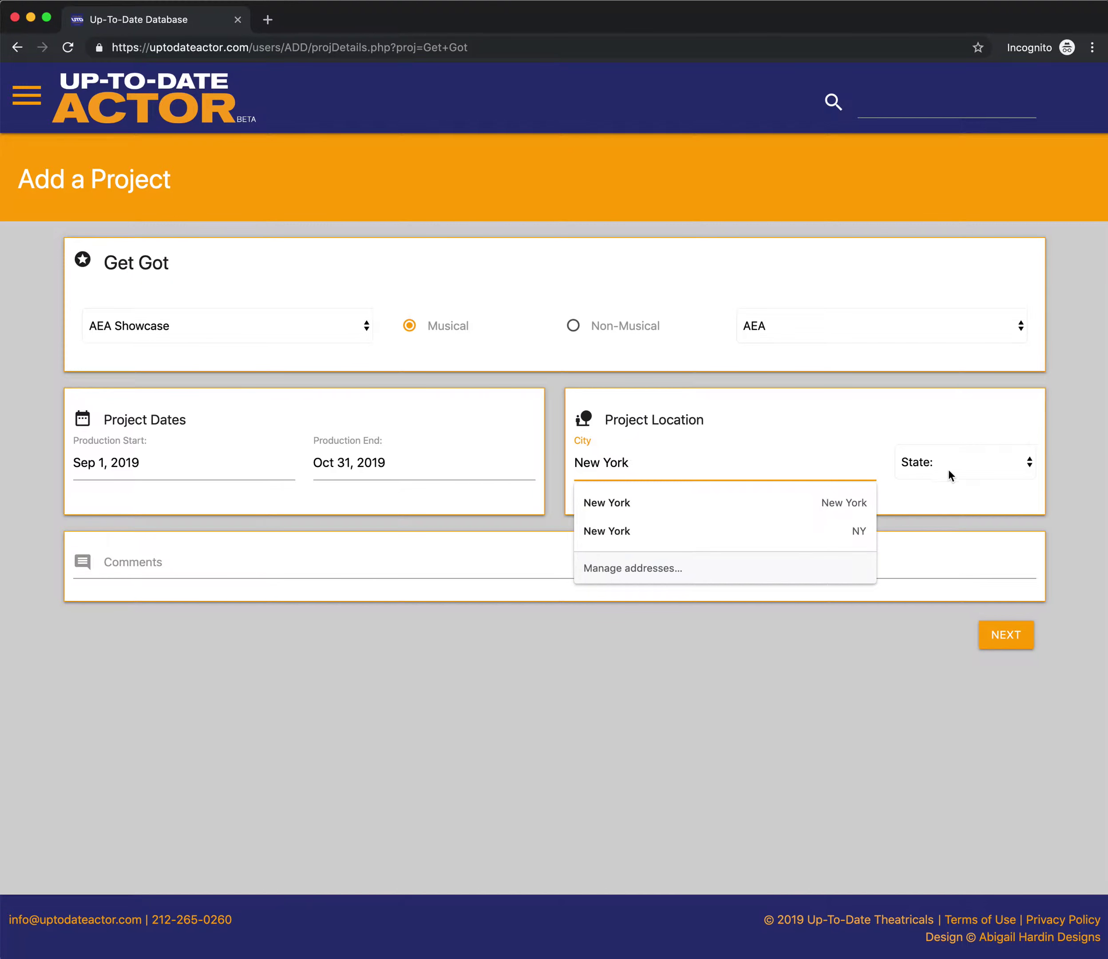
click(968, 463)
click(972, 485)
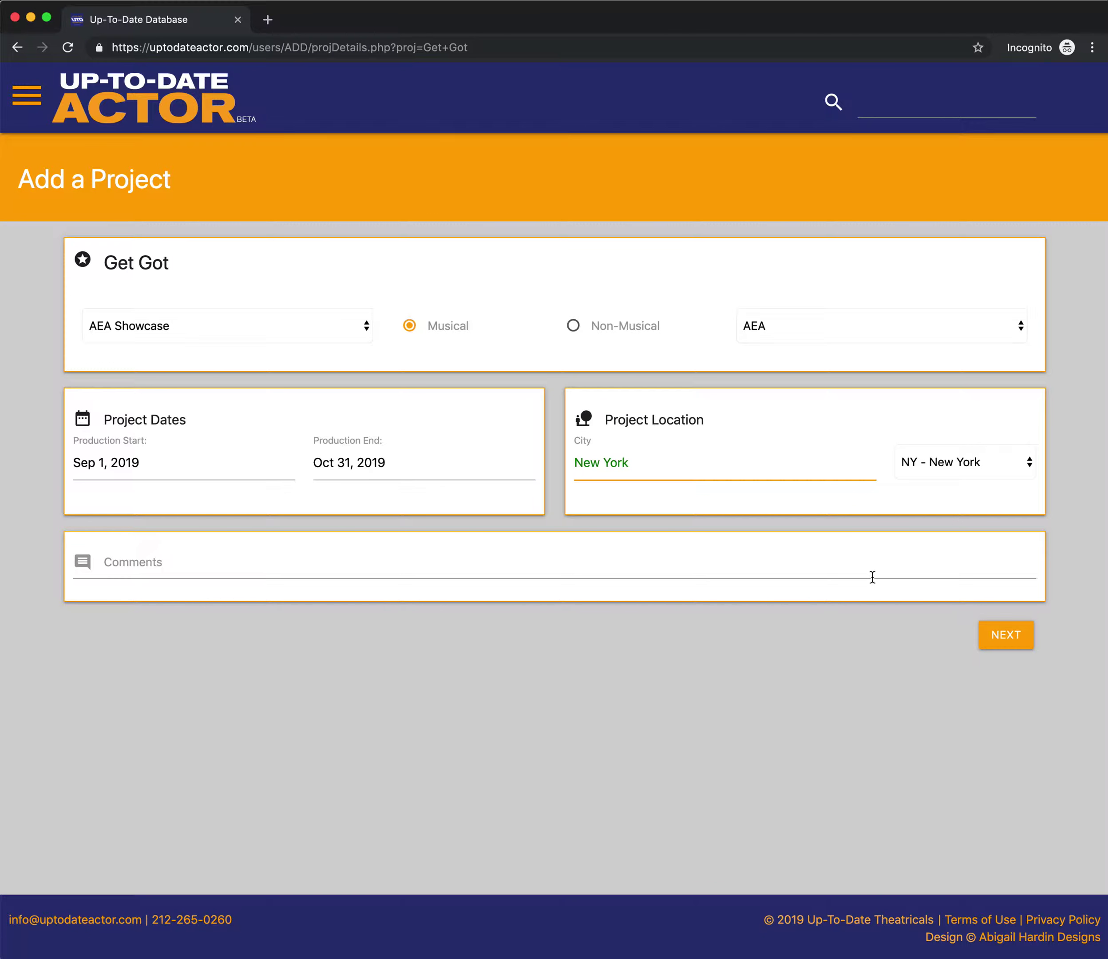
click(1009, 634)
click(699, 139)
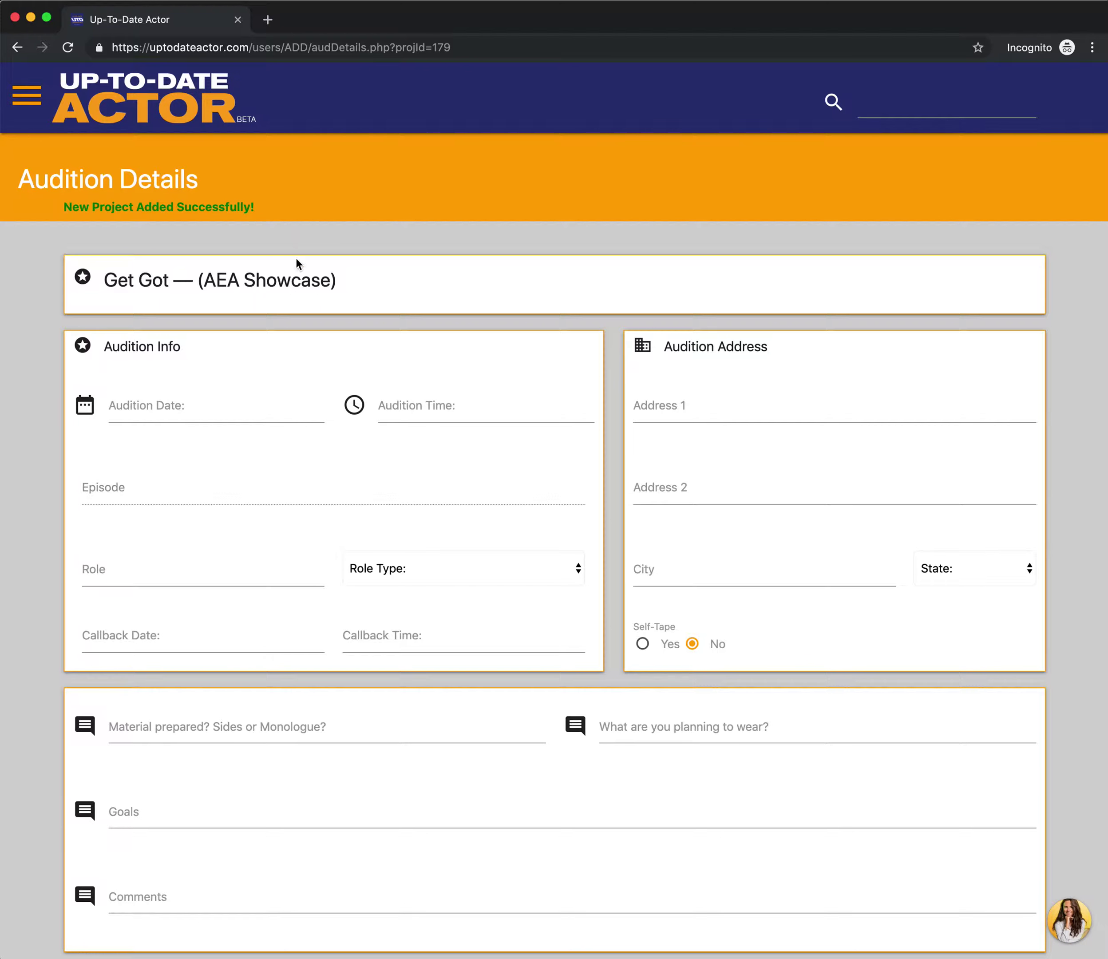
Set the audition date to Jul 8, 2019.
click(229, 411)
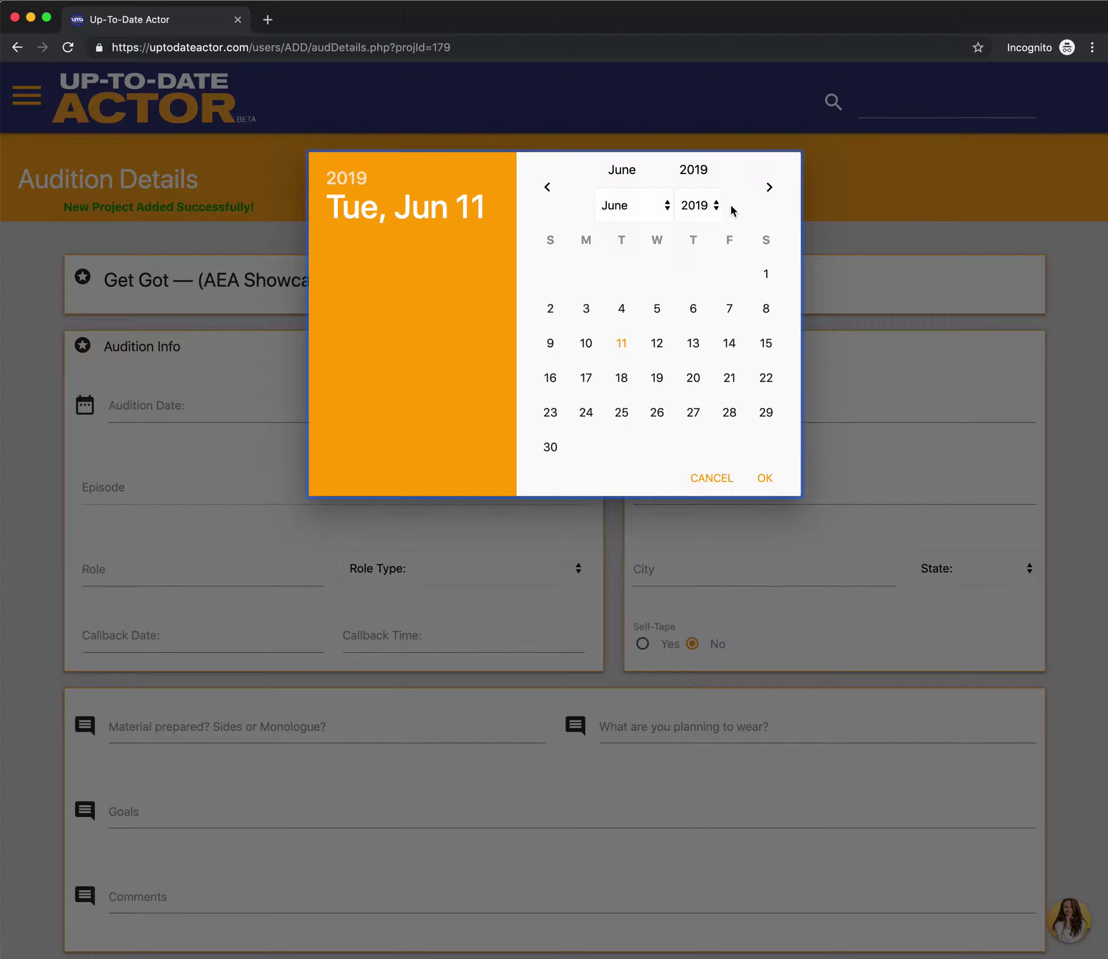
click(773, 187)
click(586, 309)
click(762, 444)
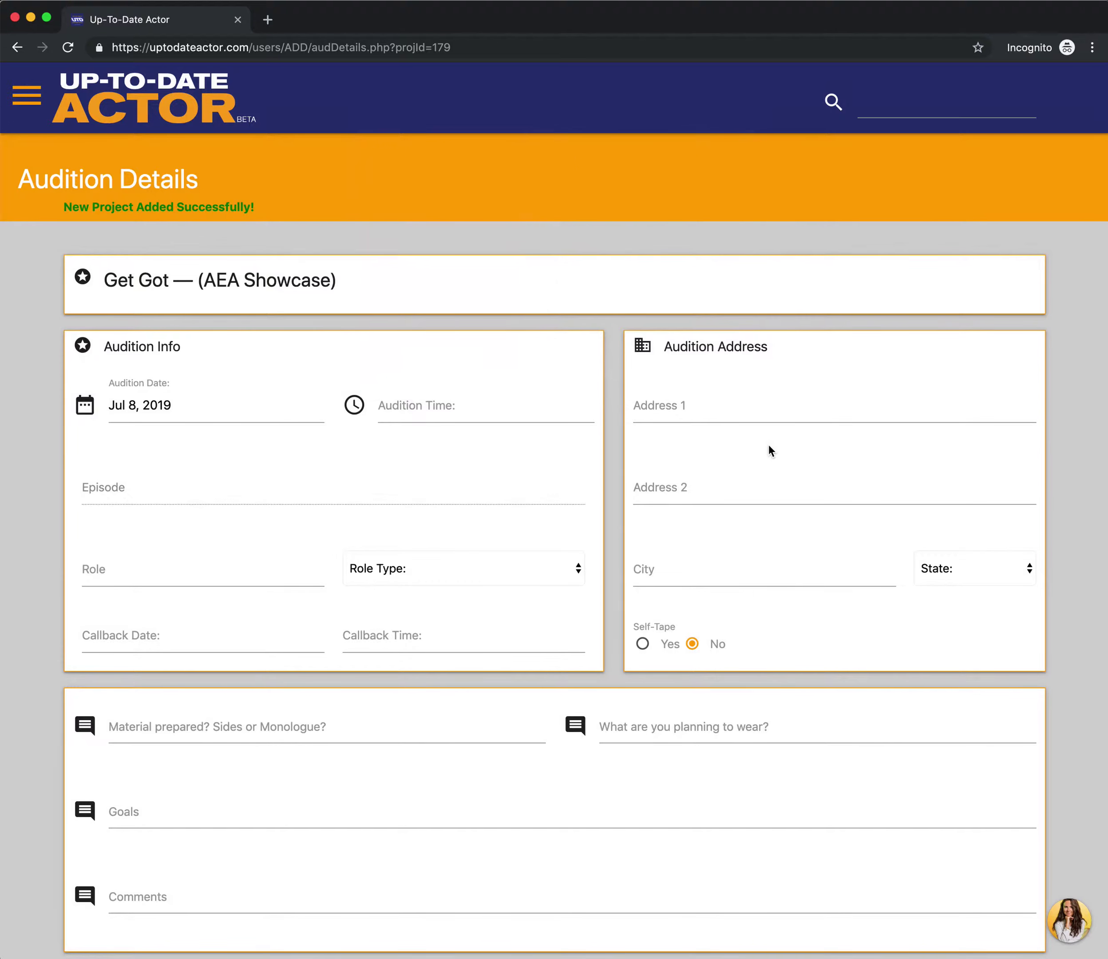
Set the audition time to 12:45 PM.
click(470, 404)
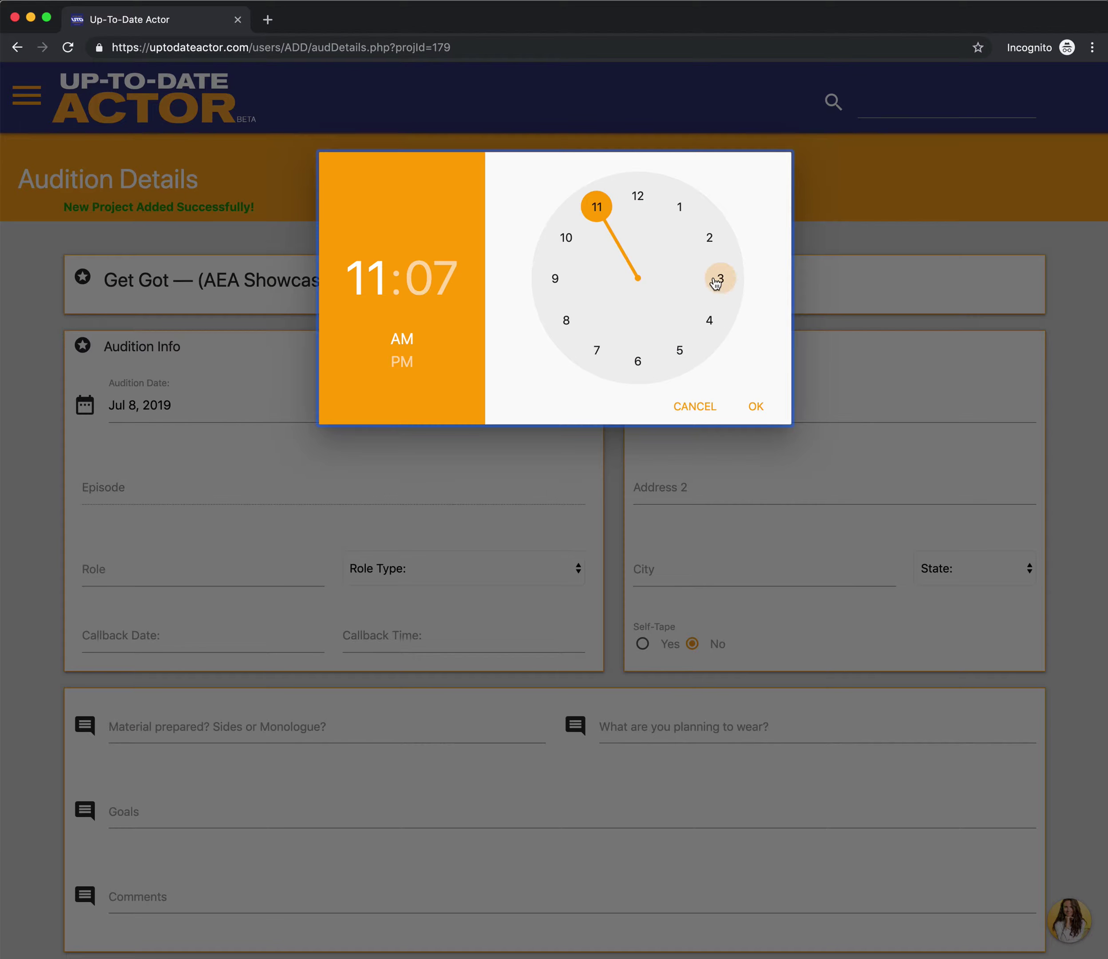
click(638, 196)
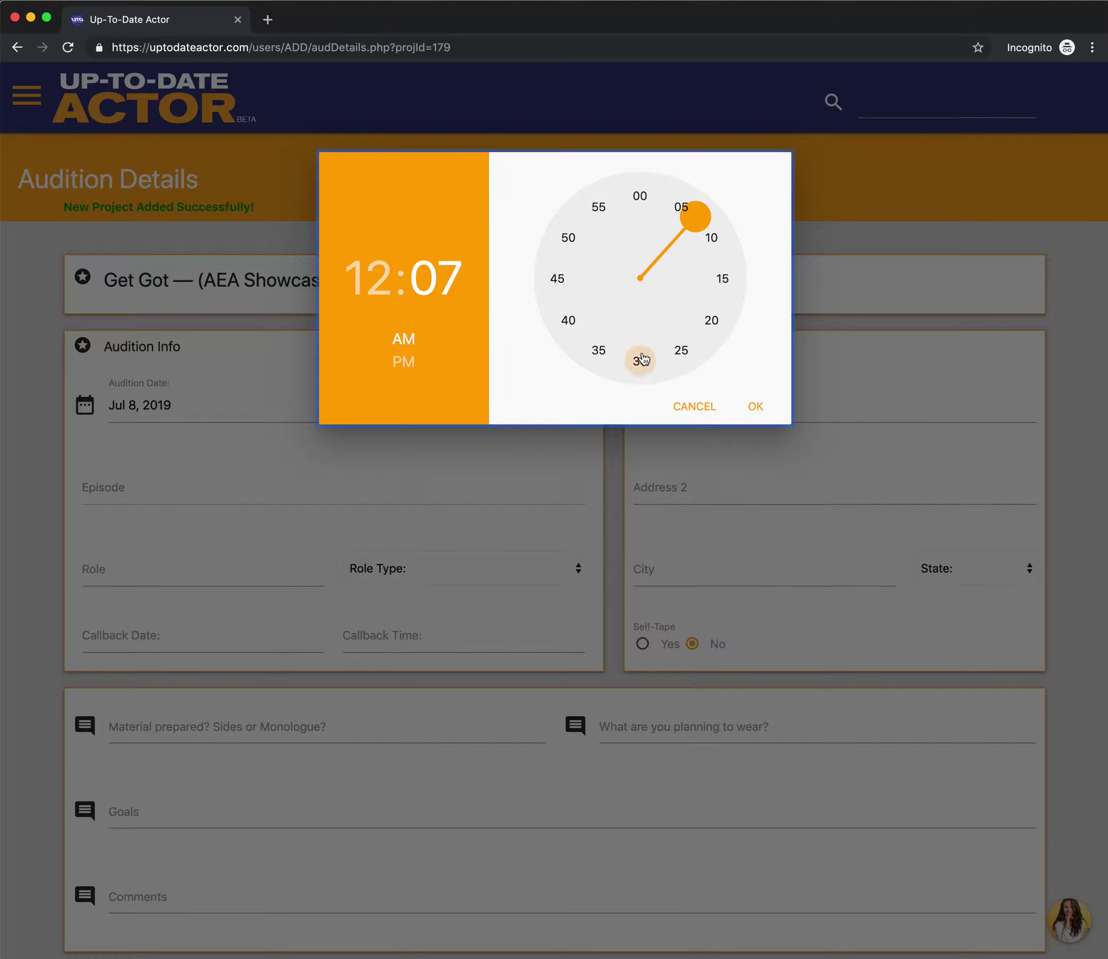
click(557, 279)
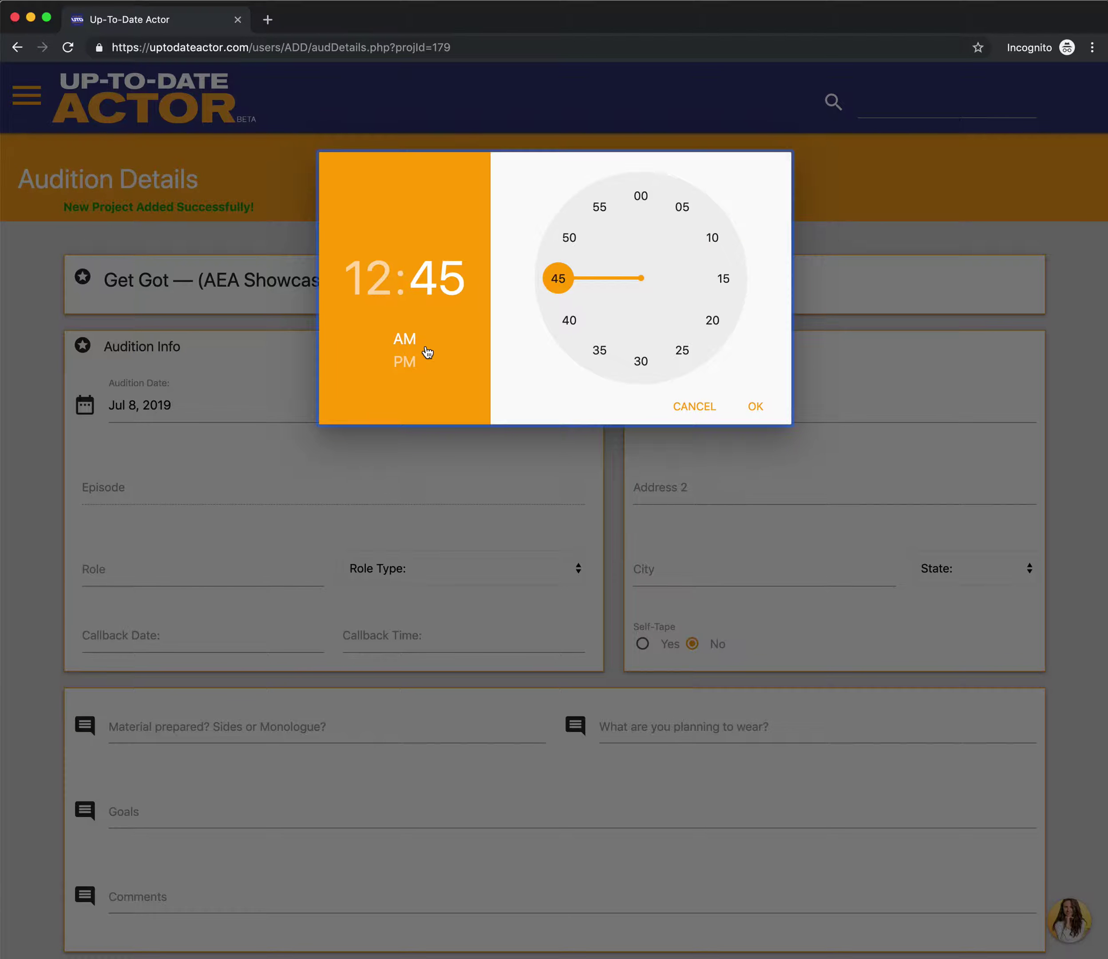
click(405, 362)
click(762, 412)
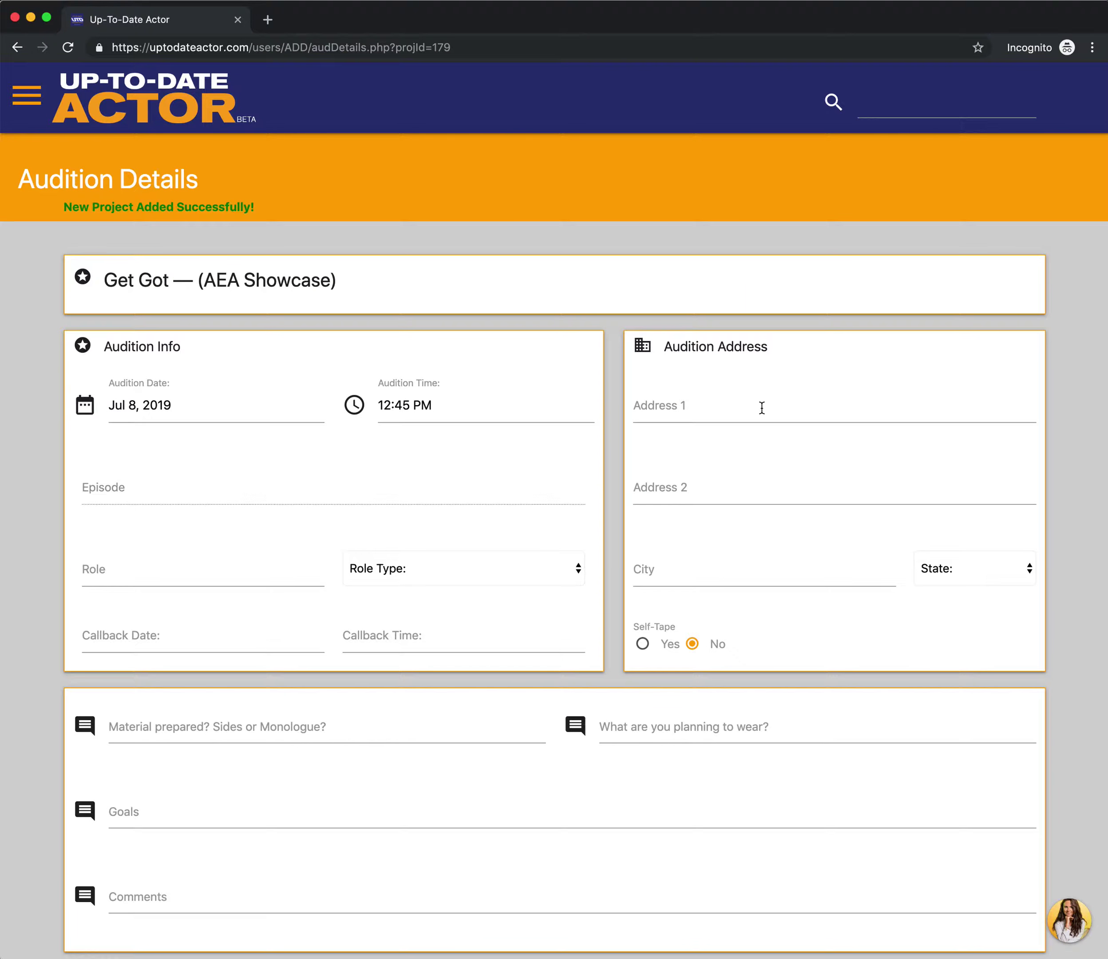
Fill in the audition's street address with New York as city and NY - New York as state, and set Self-Tape to Yes.
click(762, 412)
text(15)
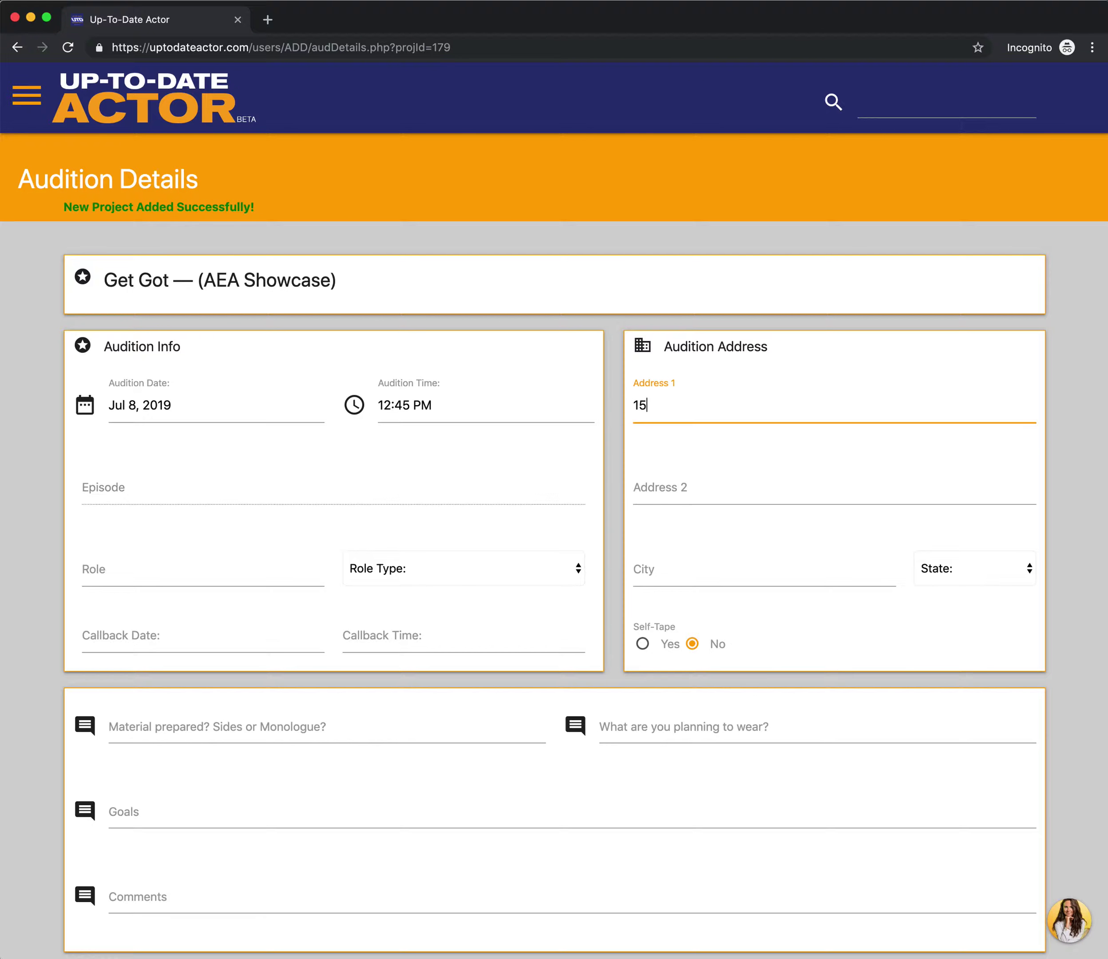
text(01 Broadway)
key(Tab)
key(Tab)
text(N)
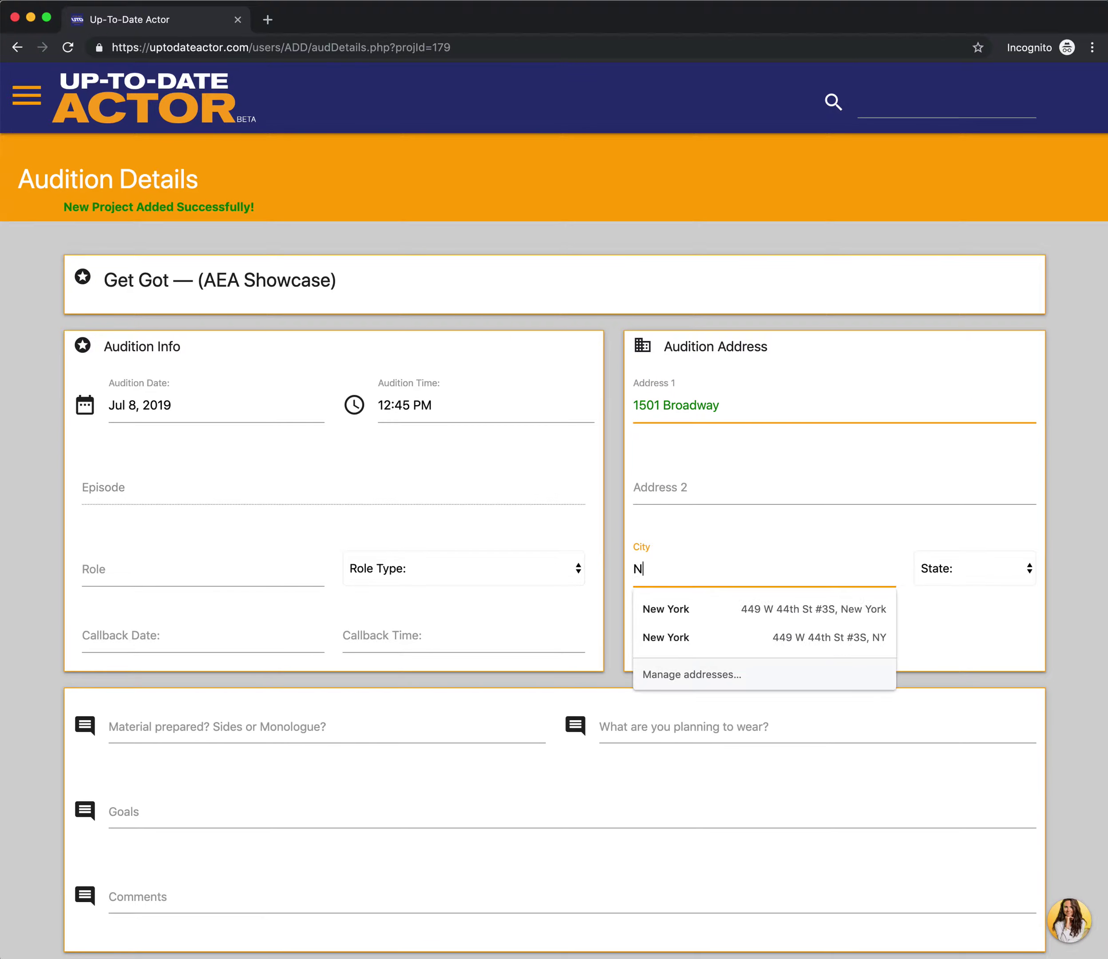
text(ew York)
key(Tab)
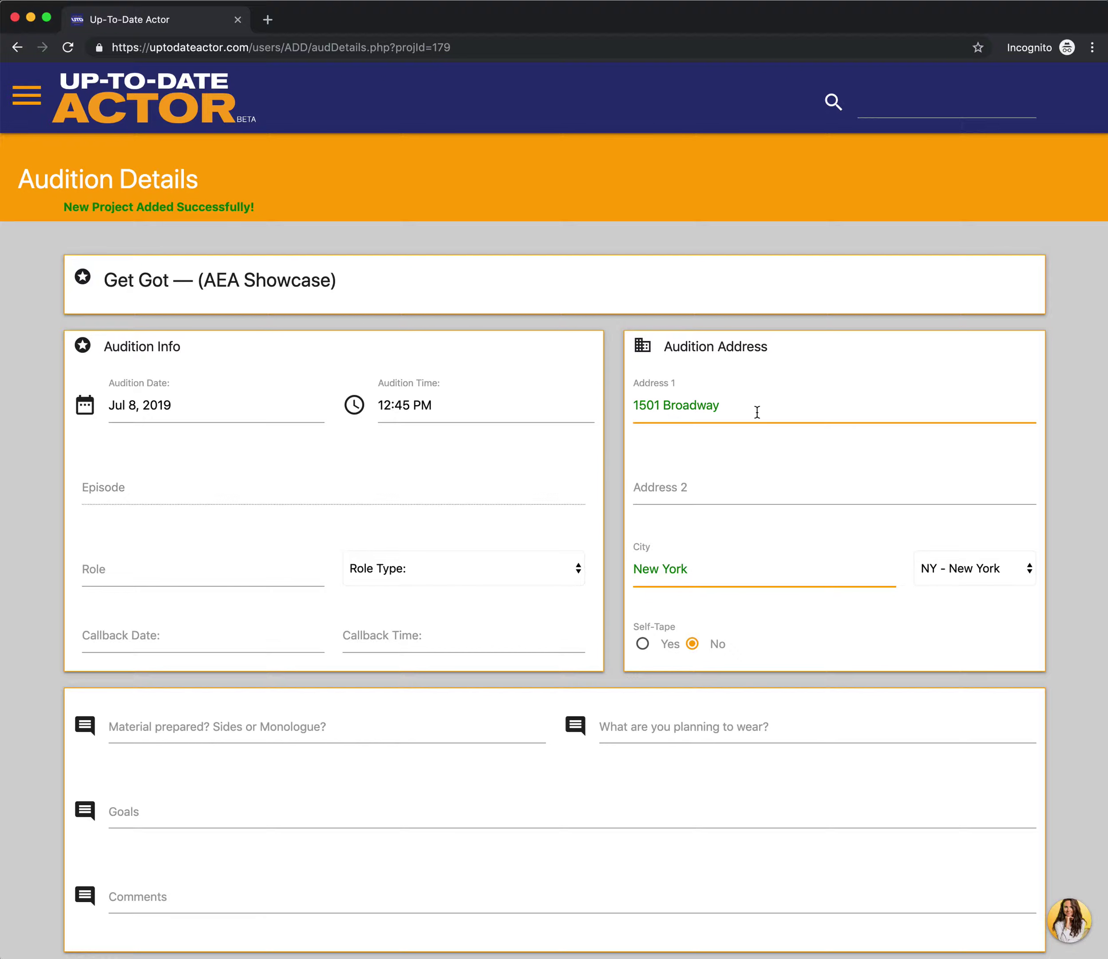
click(641, 645)
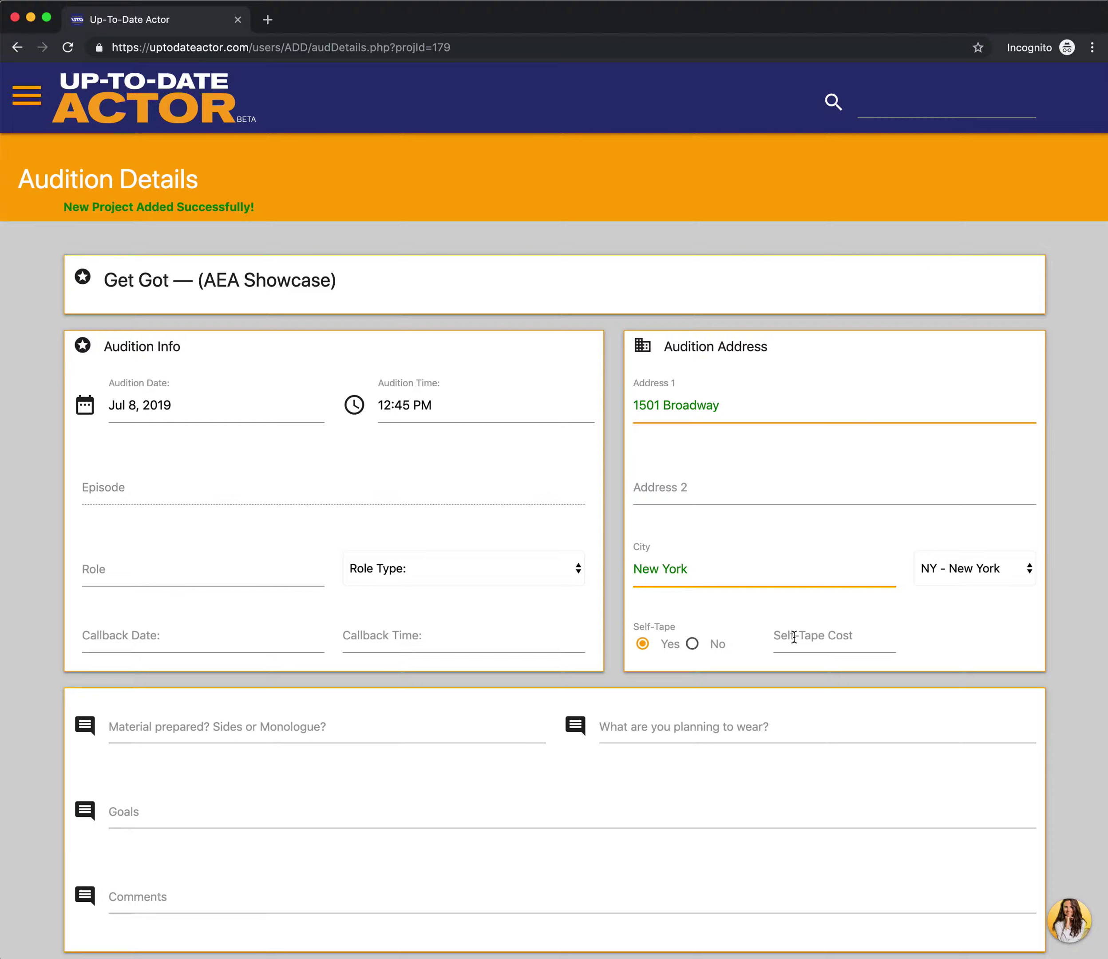
Set the audition's role to Samantha and its role type to Supporting.
click(156, 574)
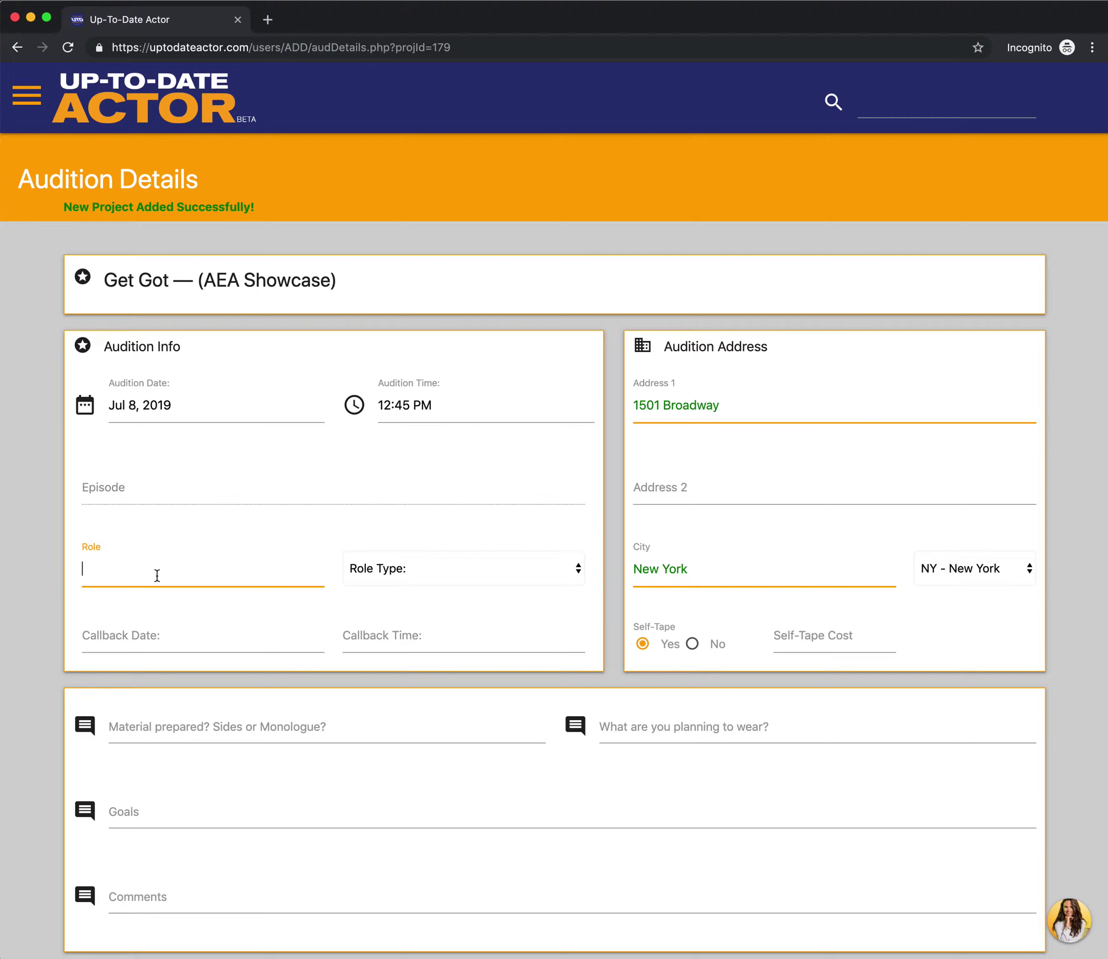
text(Samantha)
click(417, 576)
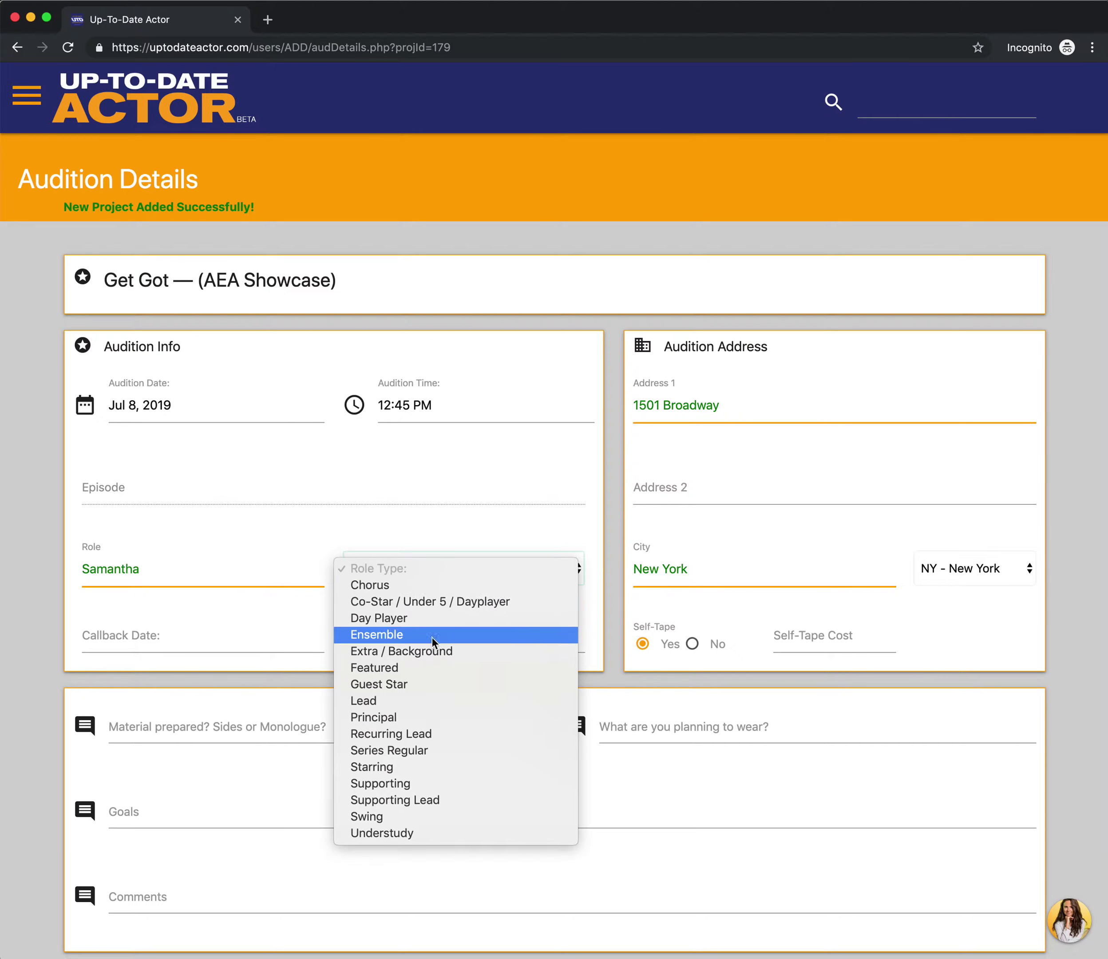
click(477, 783)
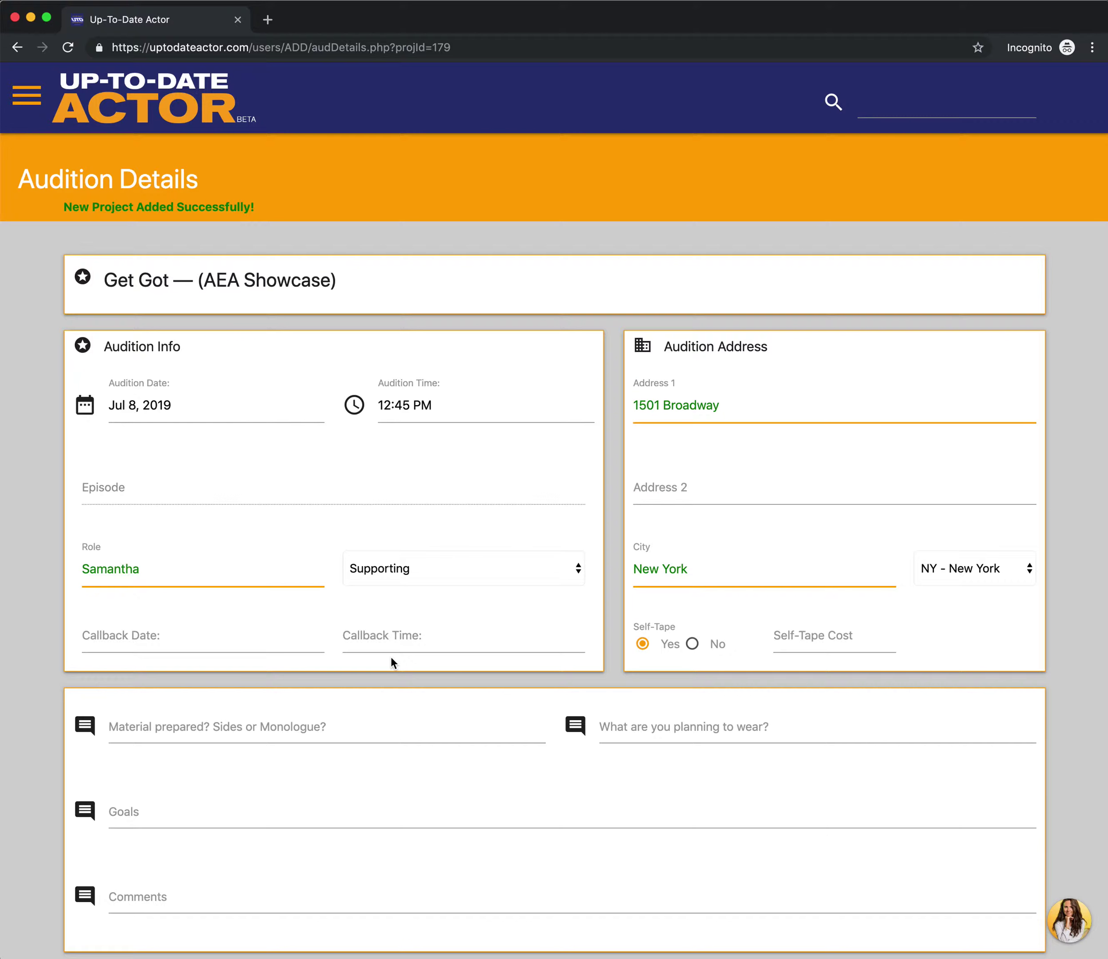
Enter "16-bars & a monologue" as the prepared material and "summer dress & character shoes" as the planned outfit.
scroll(390, 656, down, 2)
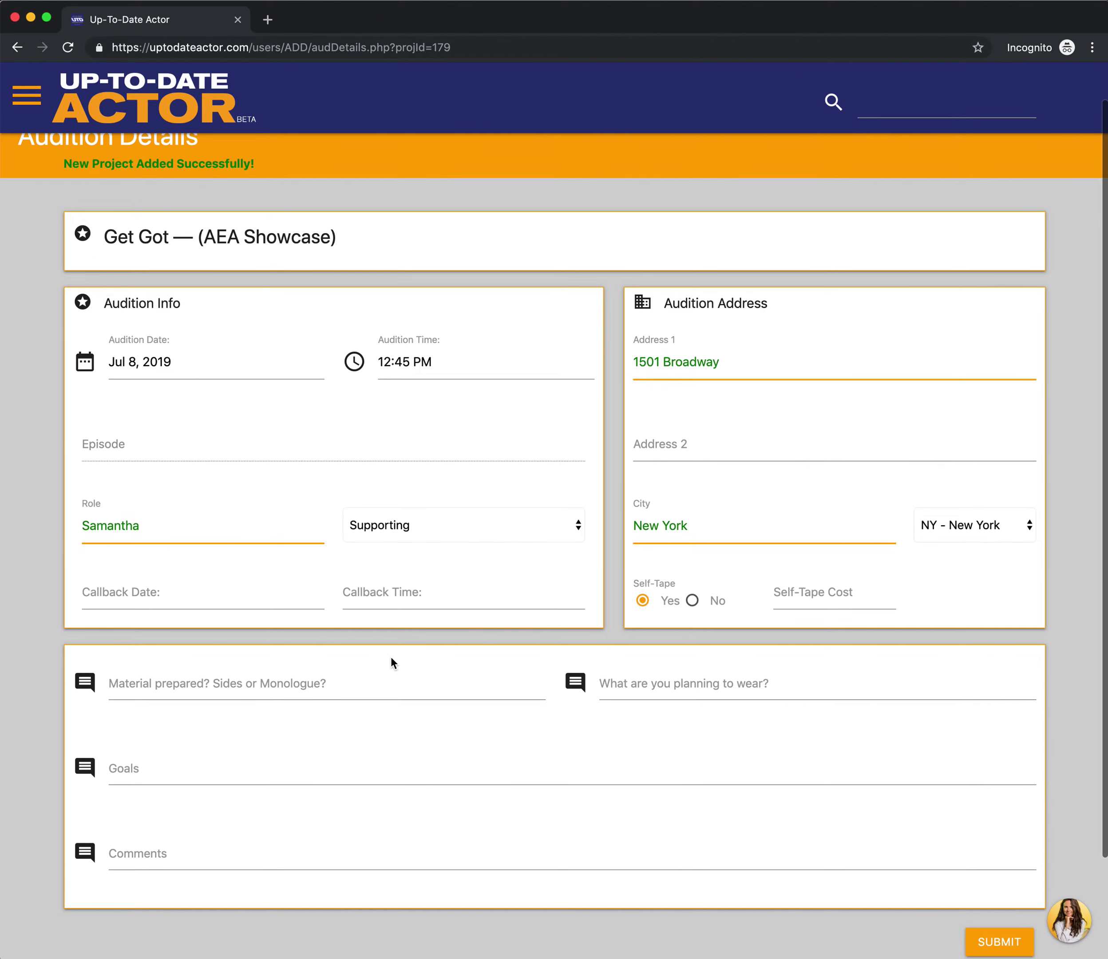
click(389, 694)
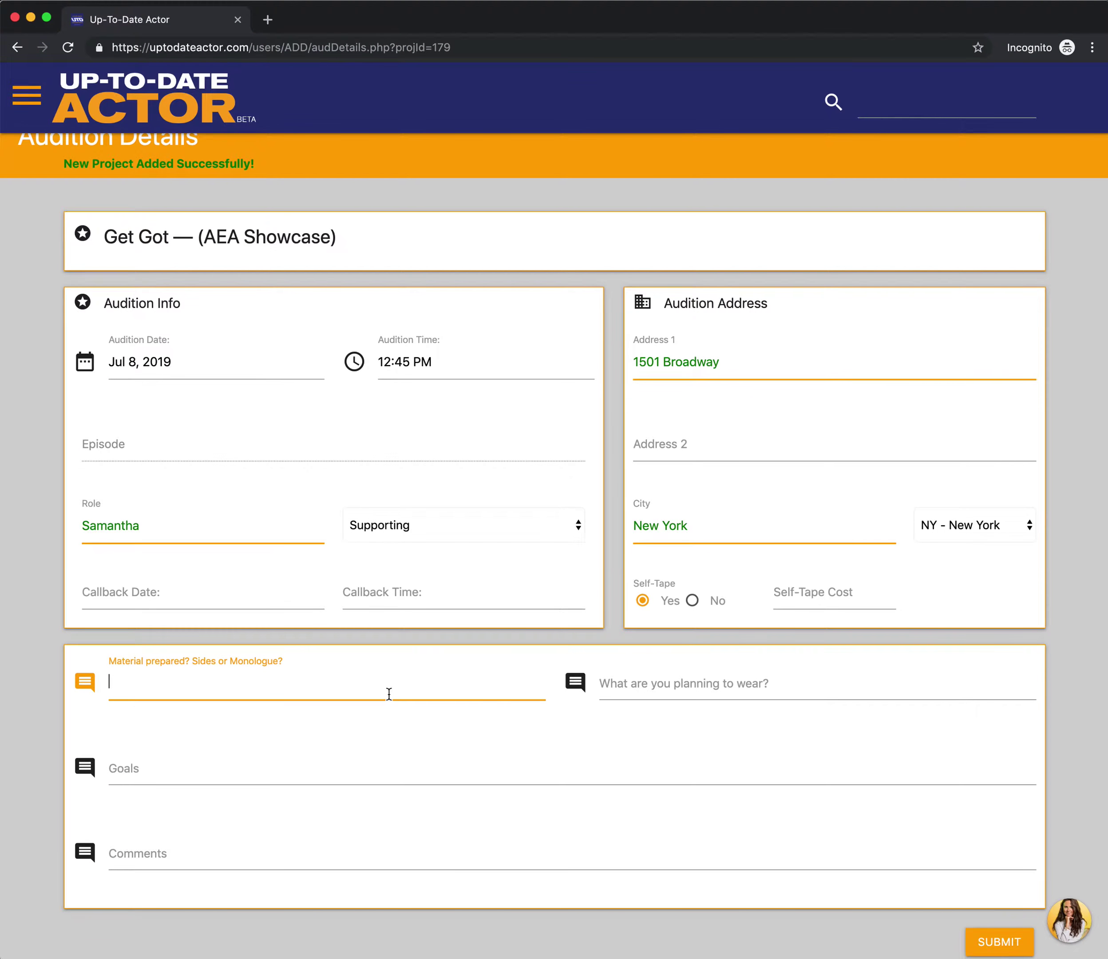
text(16-bars & a monologue)
click(763, 682)
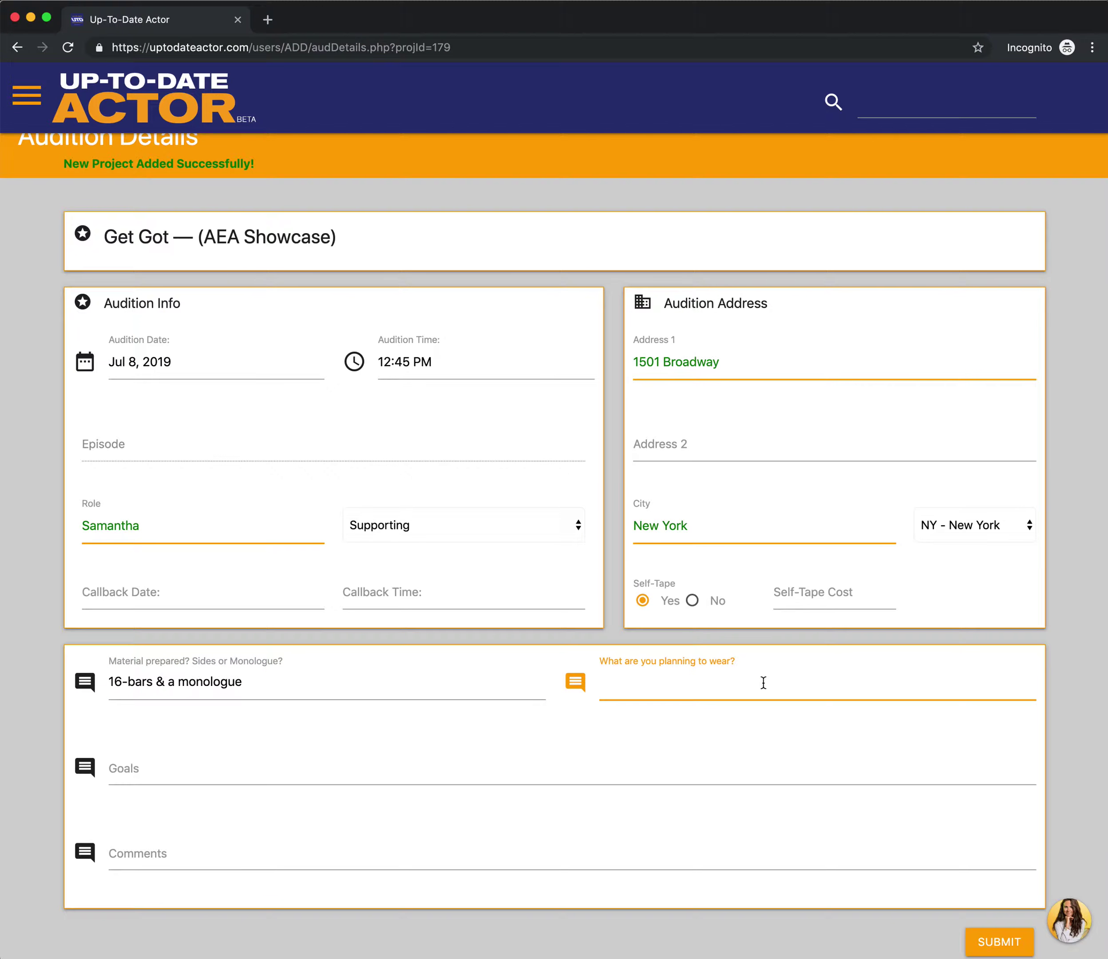
text(summer dress & charact)
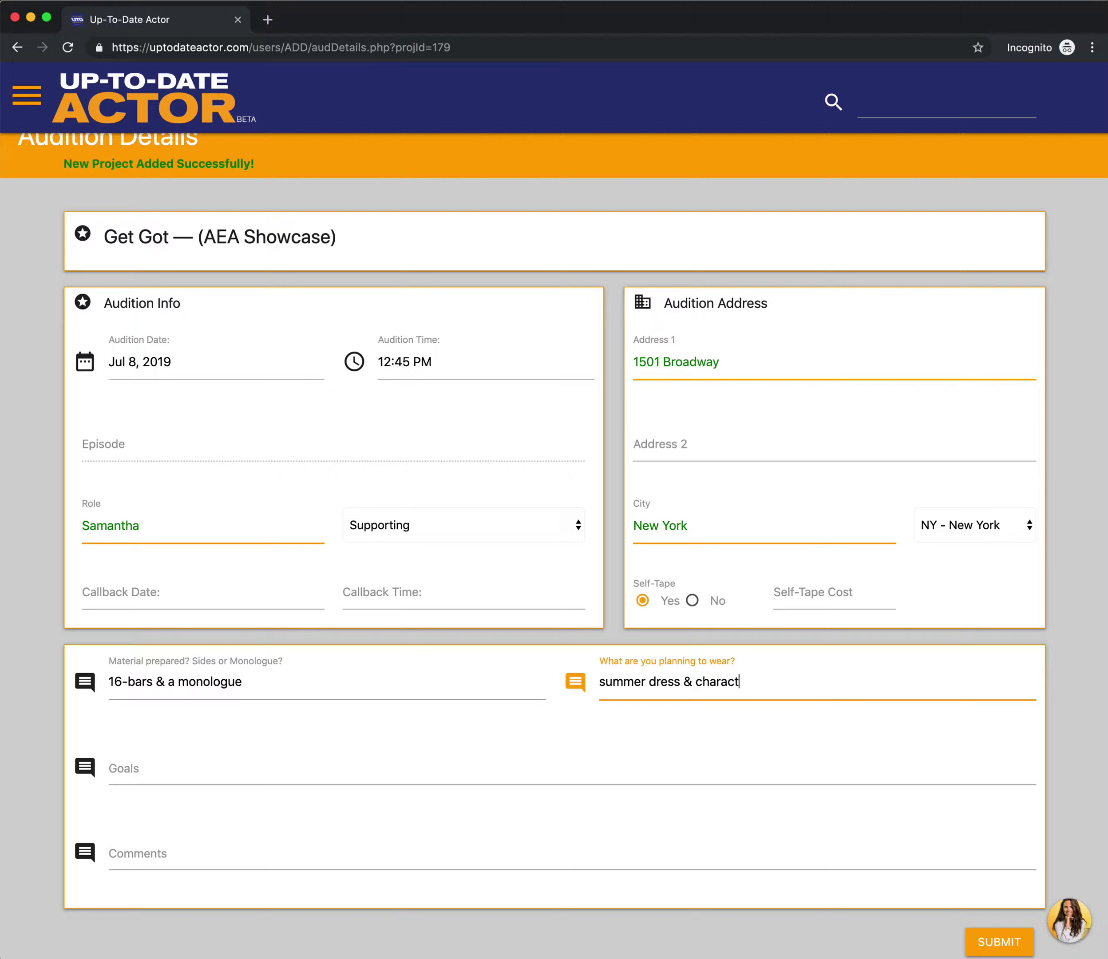
text(er shoes)
Enter "Get a callback!" as the audition goal and submit the audition details.
click(547, 771)
text(Get )
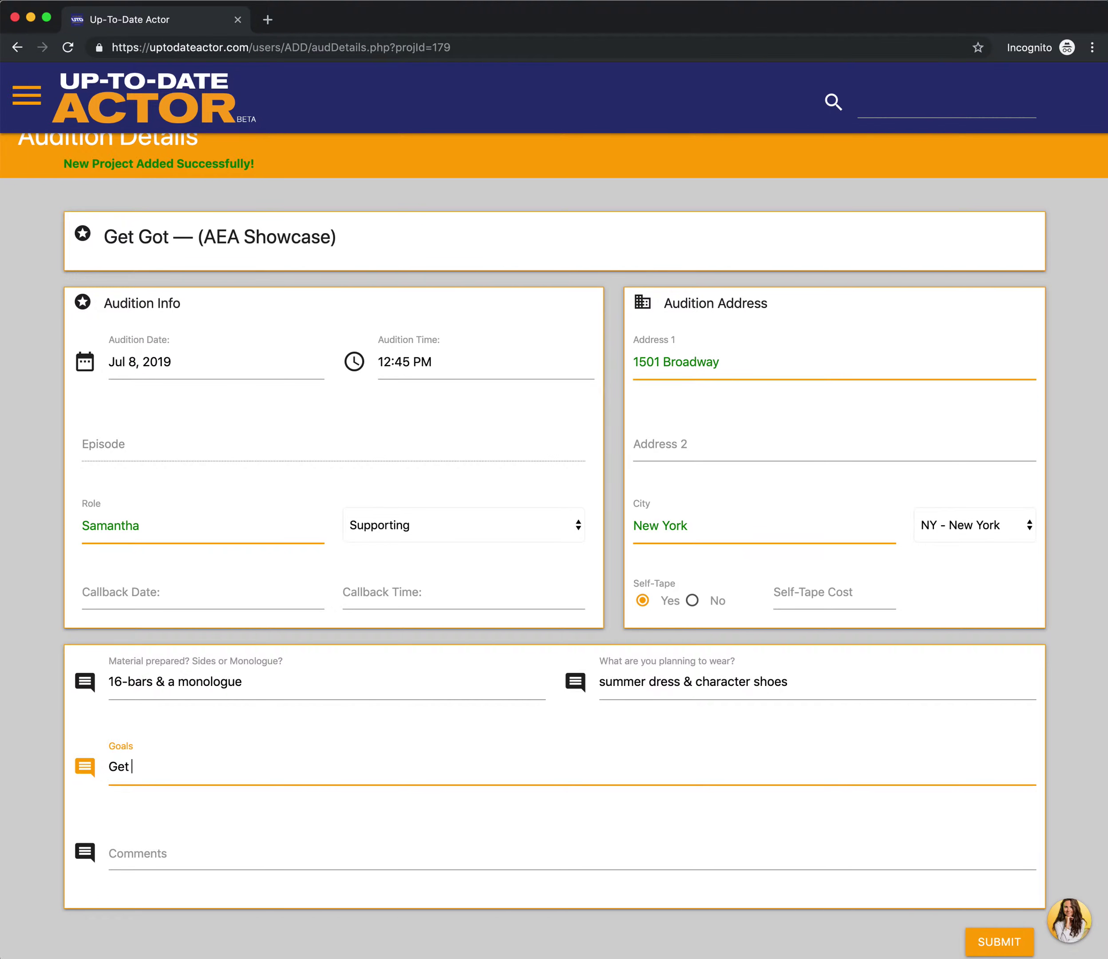
text(a callback!)
click(1015, 930)
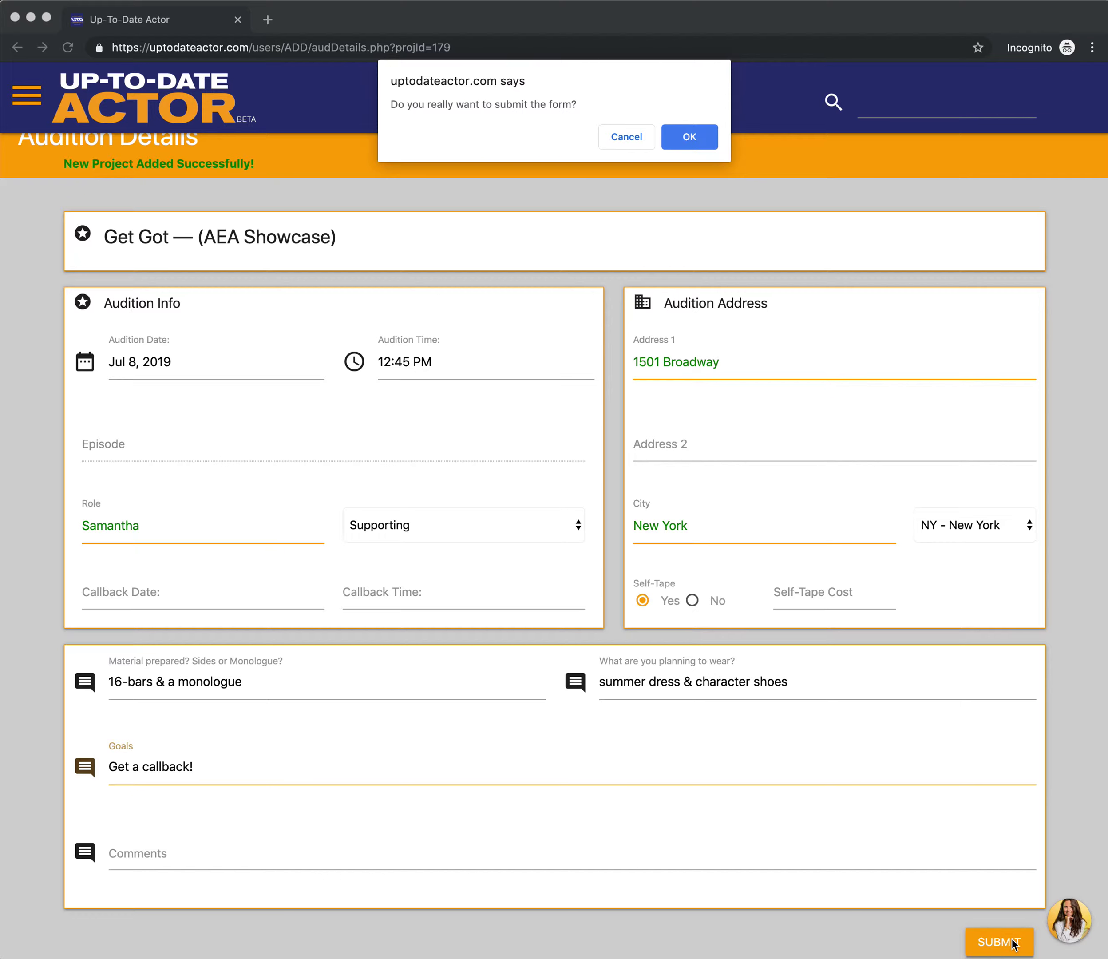
click(681, 136)
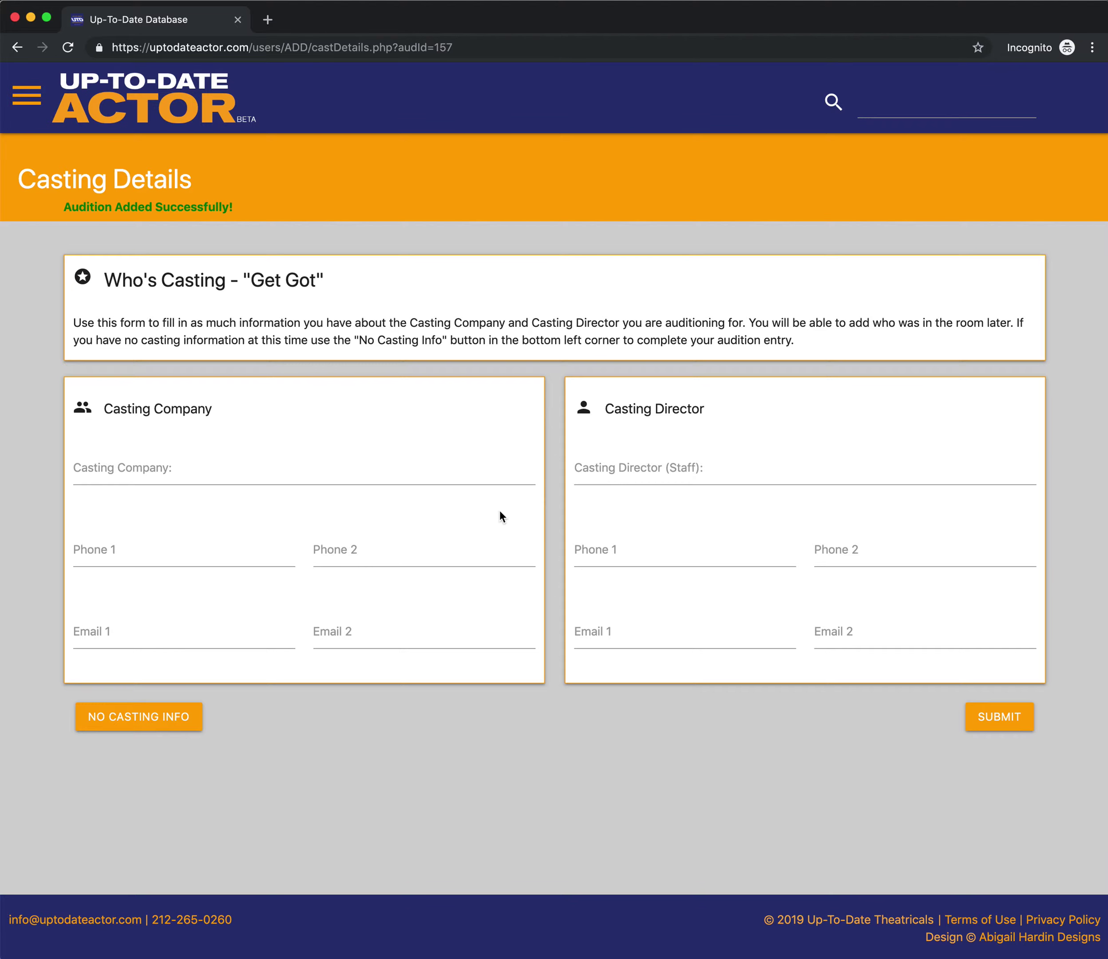
Fill in the casting director's name from the matching suggestion, leave the contact fields empty, and submit the casting details.
click(623, 467)
text(Jamibe)
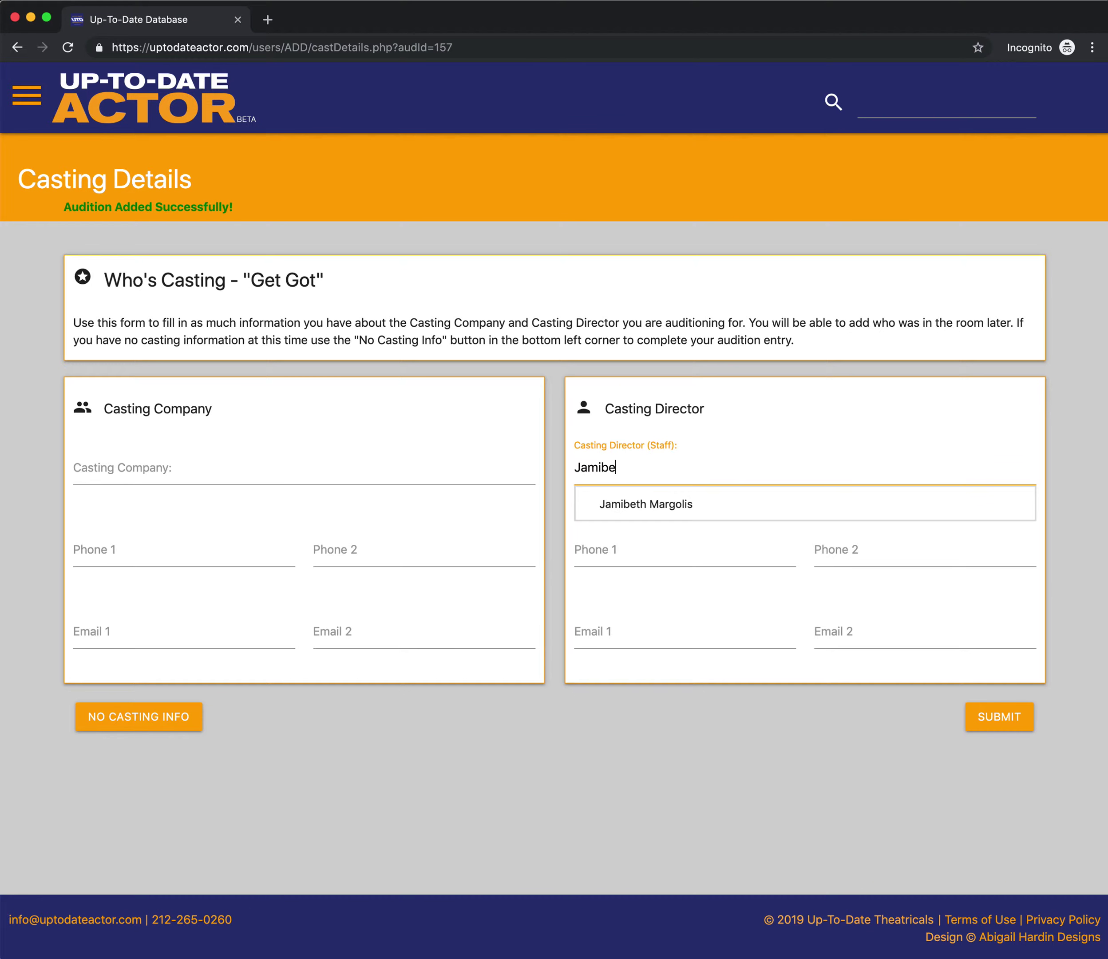
click(745, 502)
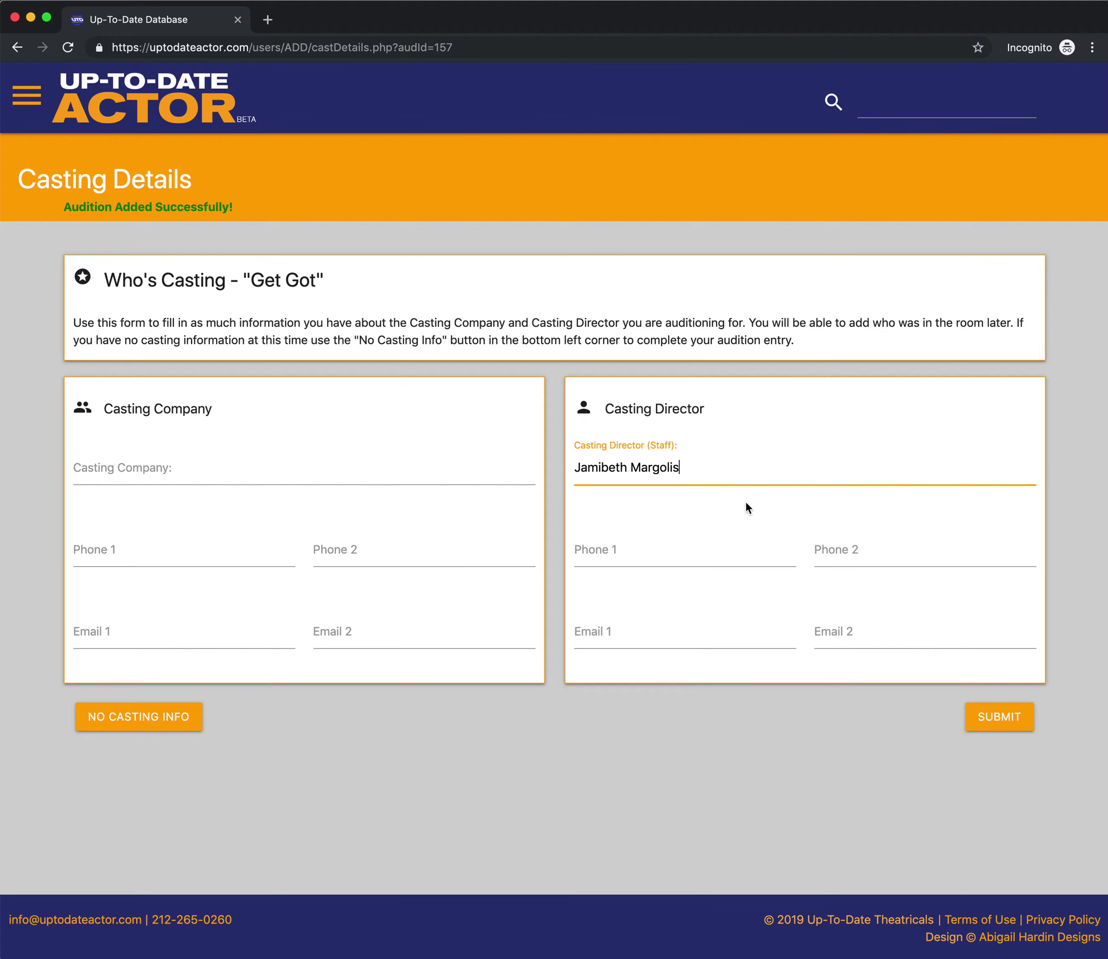
click(647, 629)
click(647, 540)
click(1018, 628)
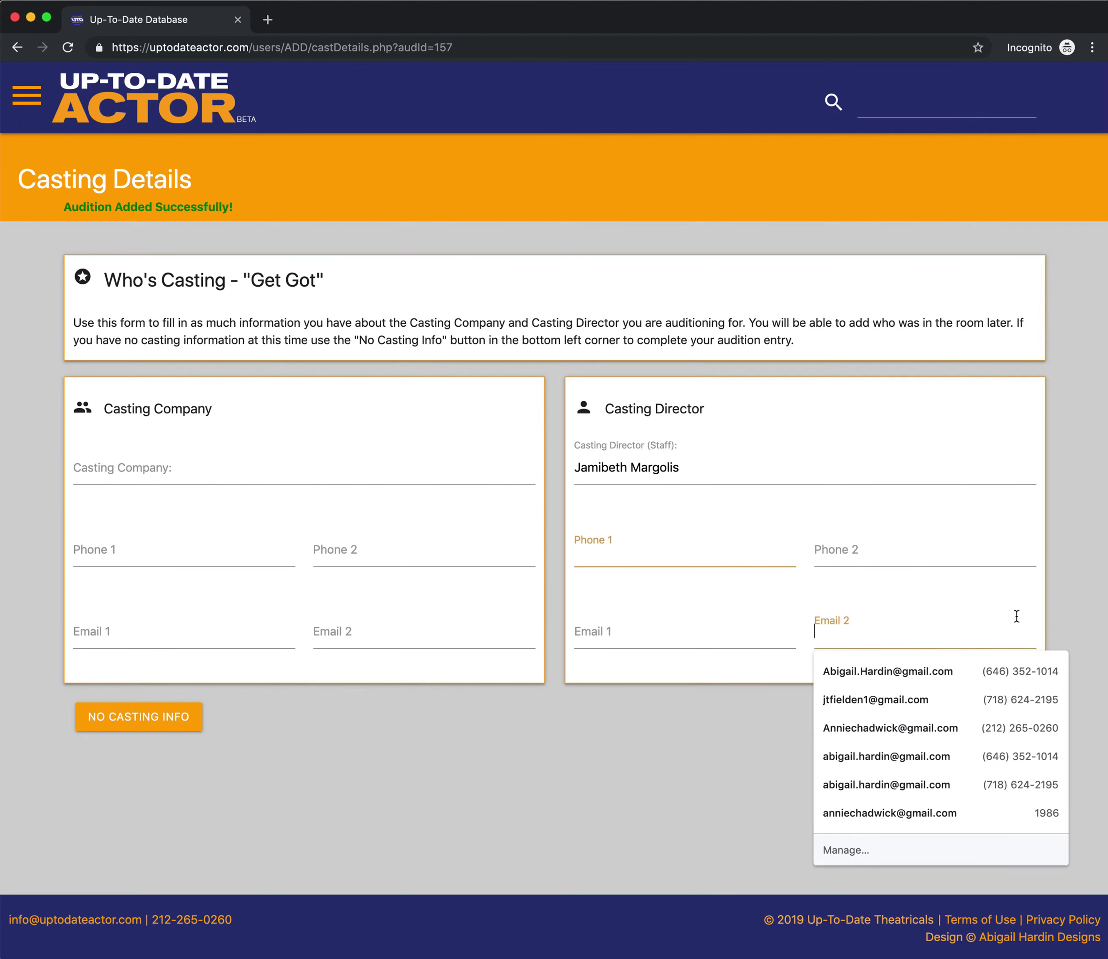
click(1047, 651)
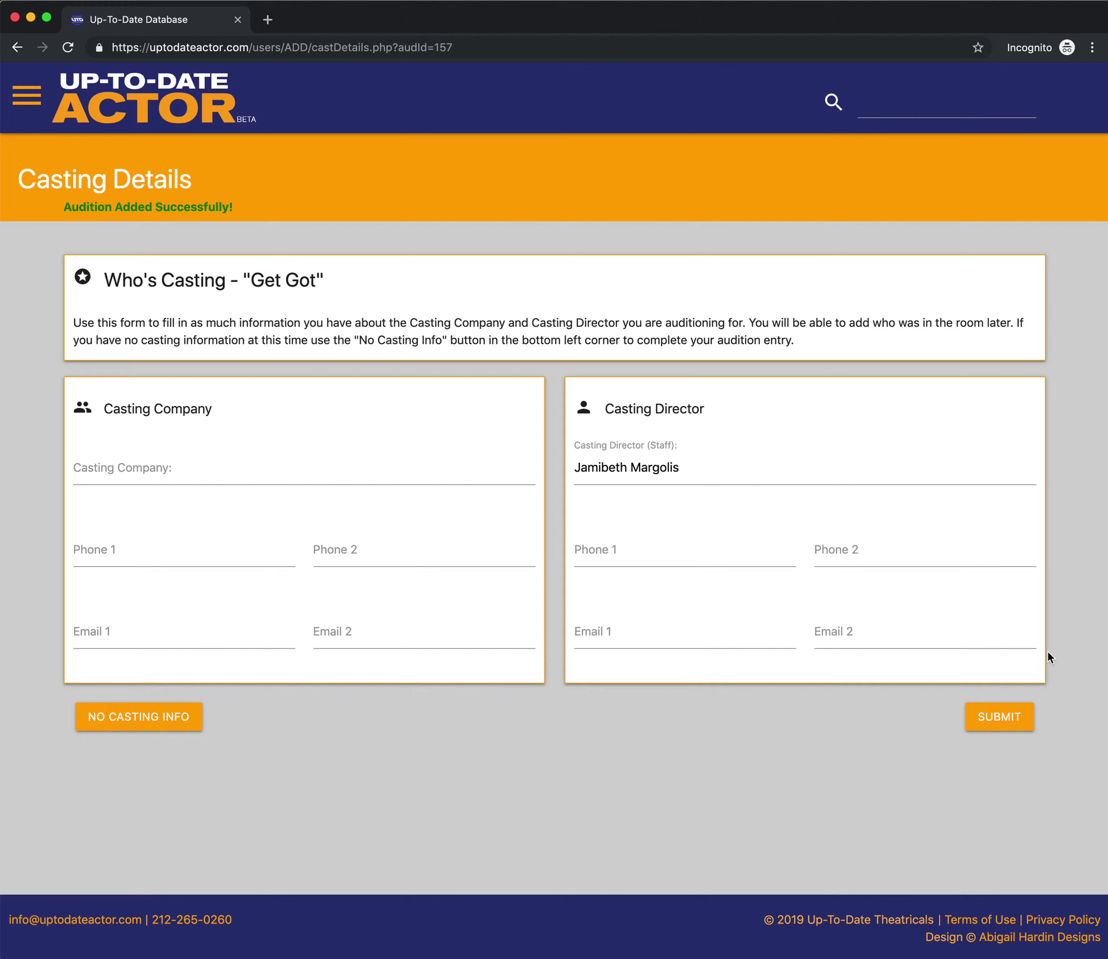
click(1006, 722)
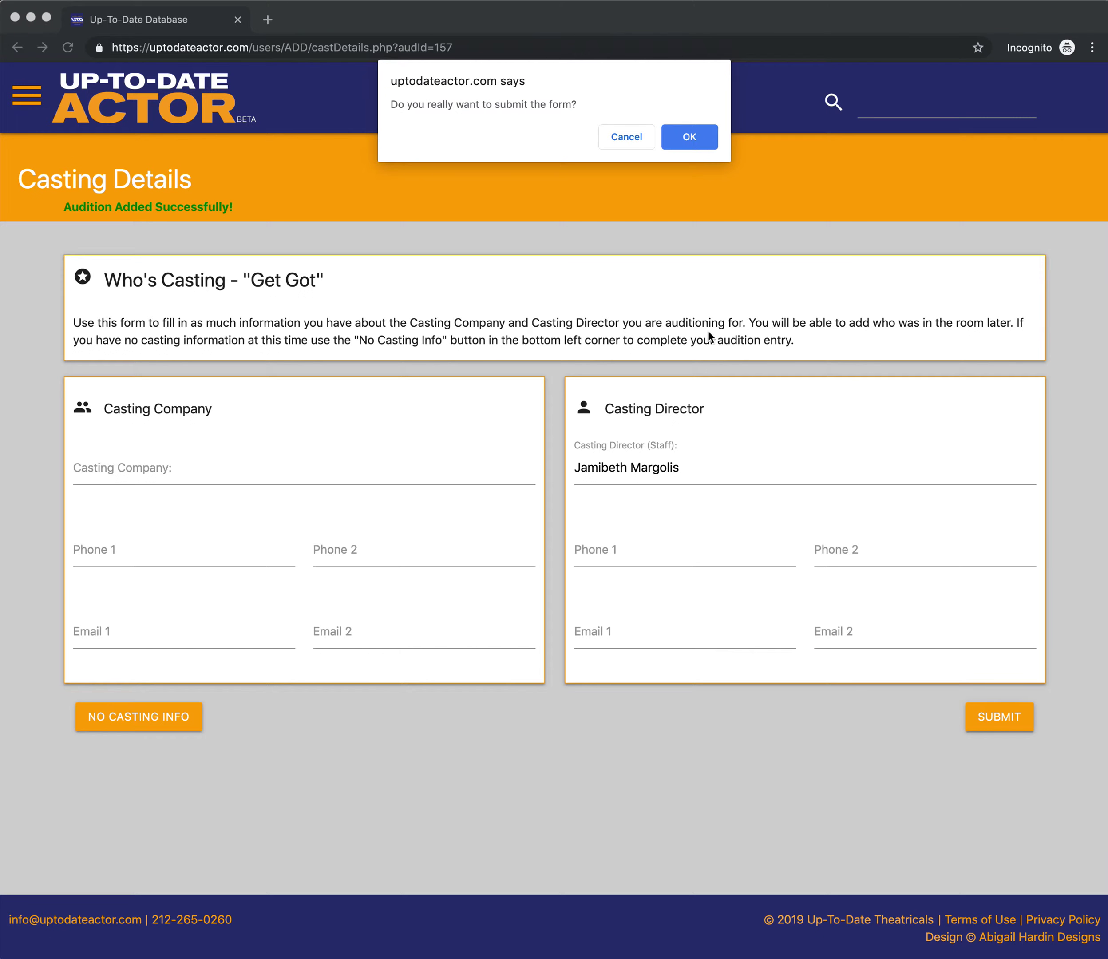
click(684, 137)
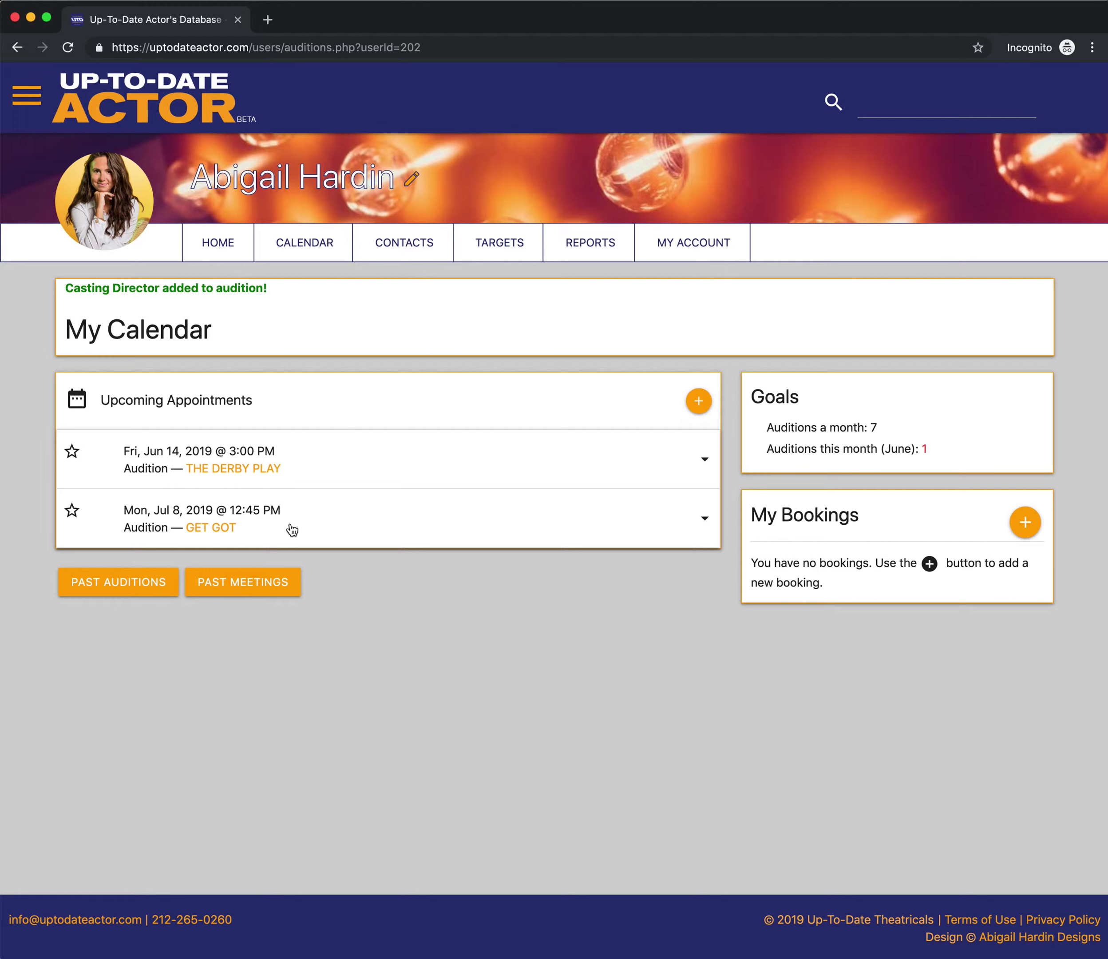
Expand the Get Got appointment to review its project, audition, location and casting details, and collapse it again.
click(401, 526)
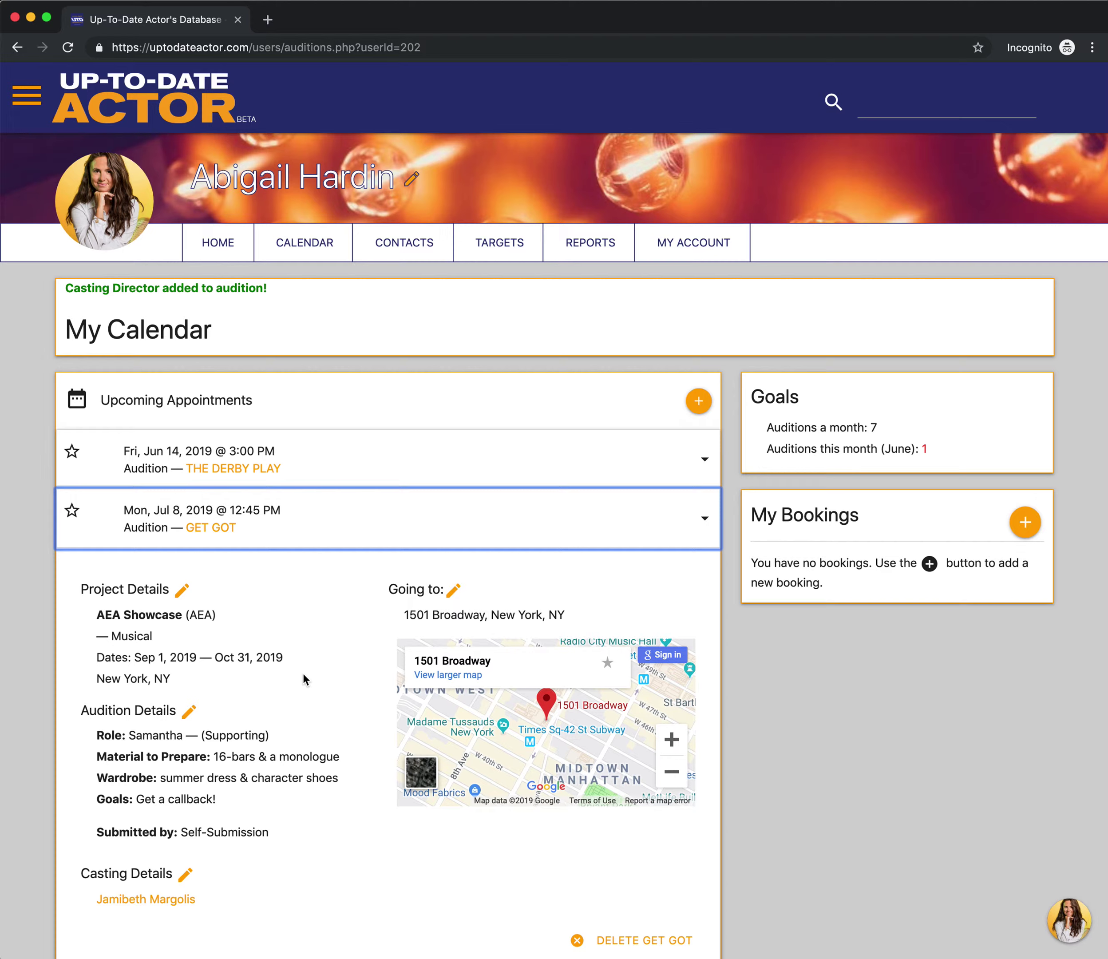
scroll(302, 672, down, 3)
scroll(303, 673, down, 1)
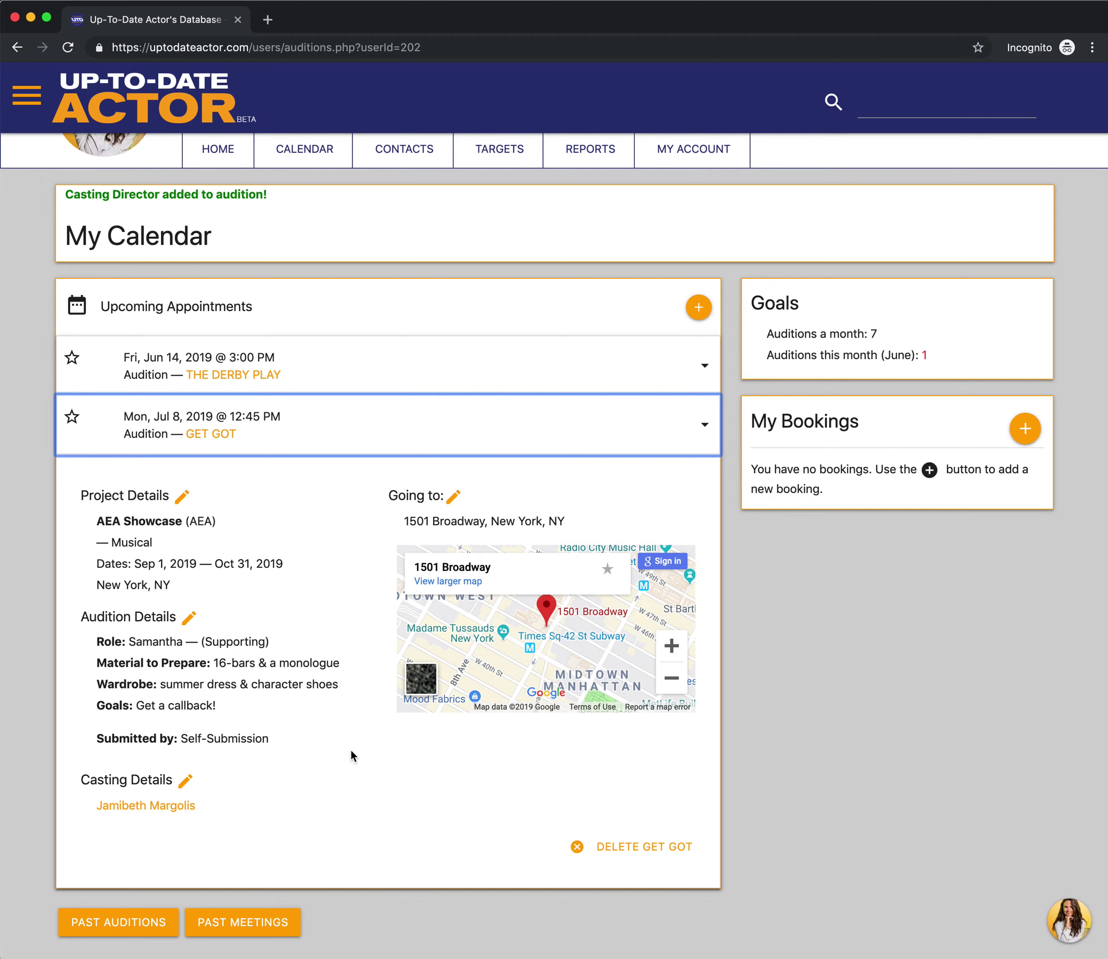
click(348, 428)
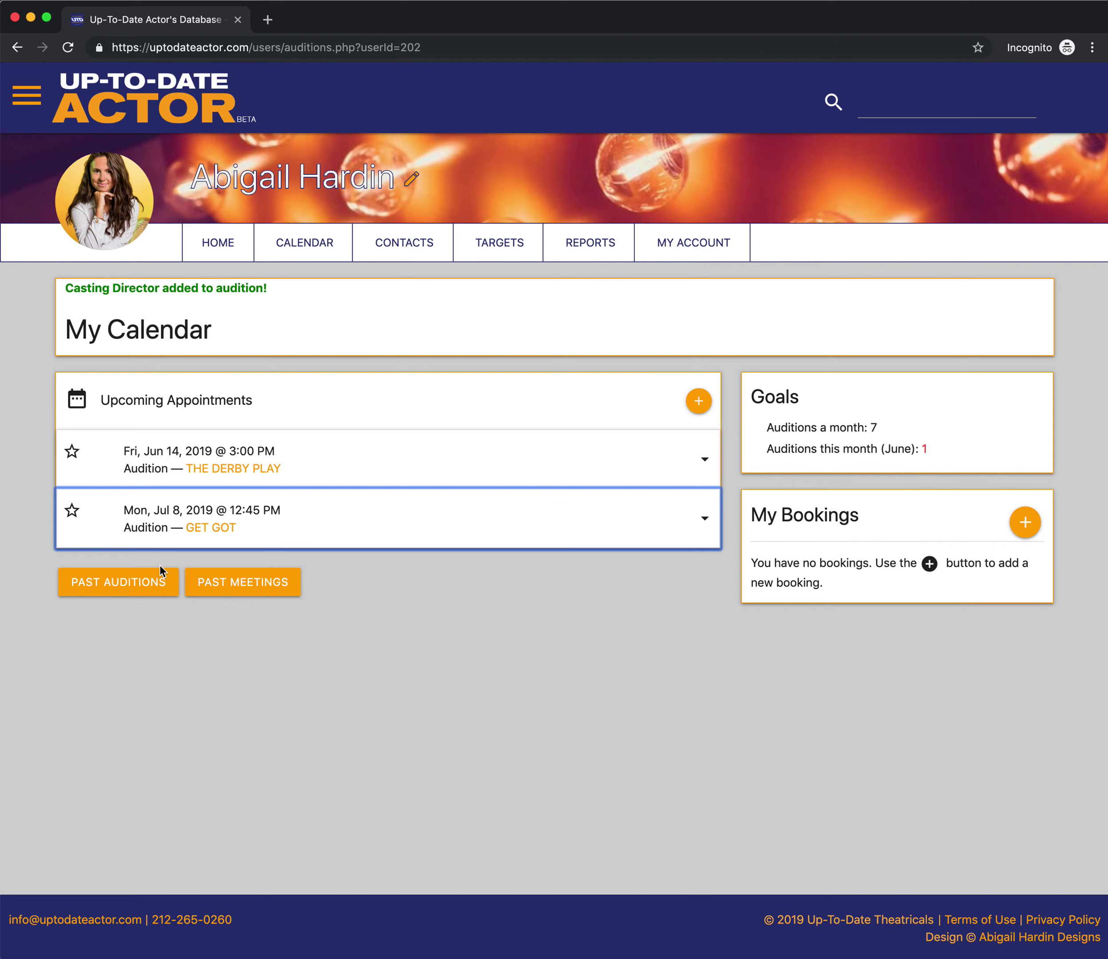
Show the past auditions below the upcoming appointments.
click(161, 579)
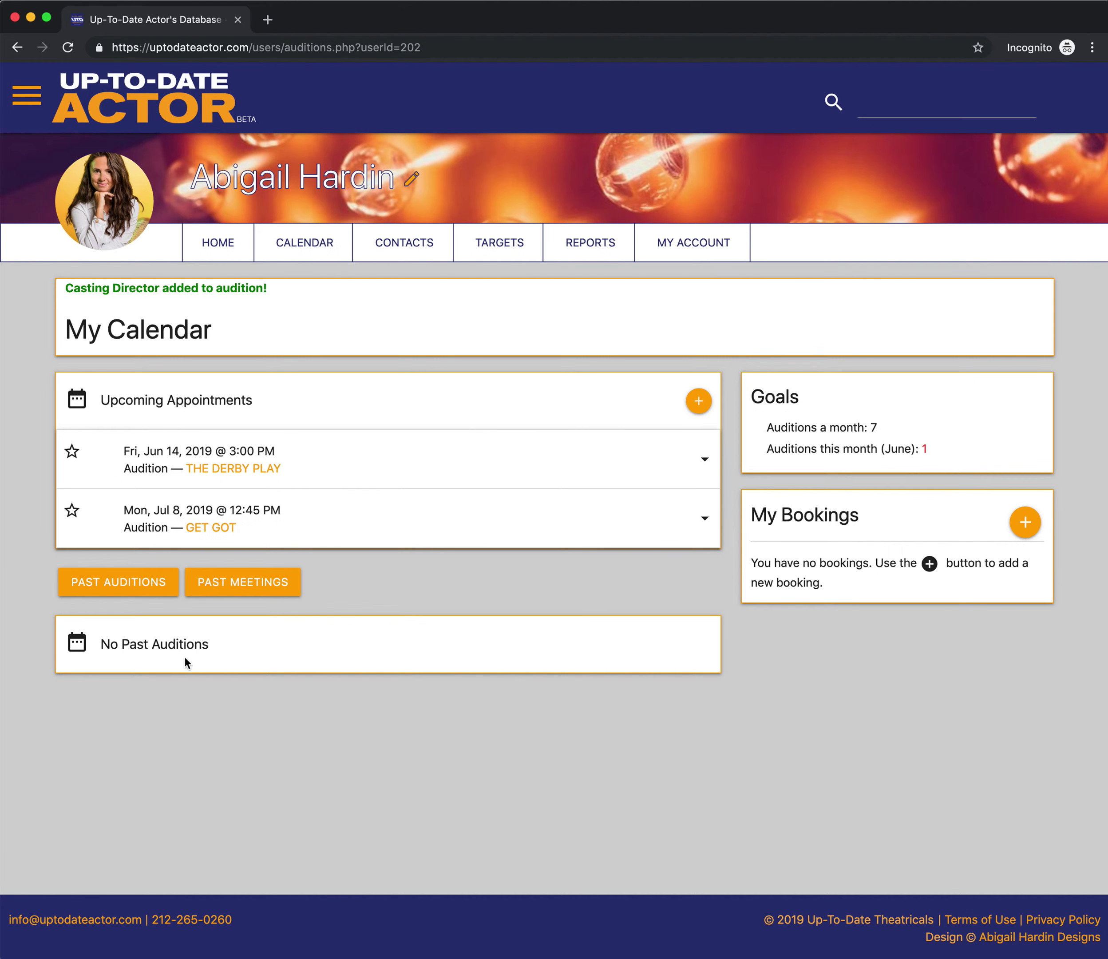